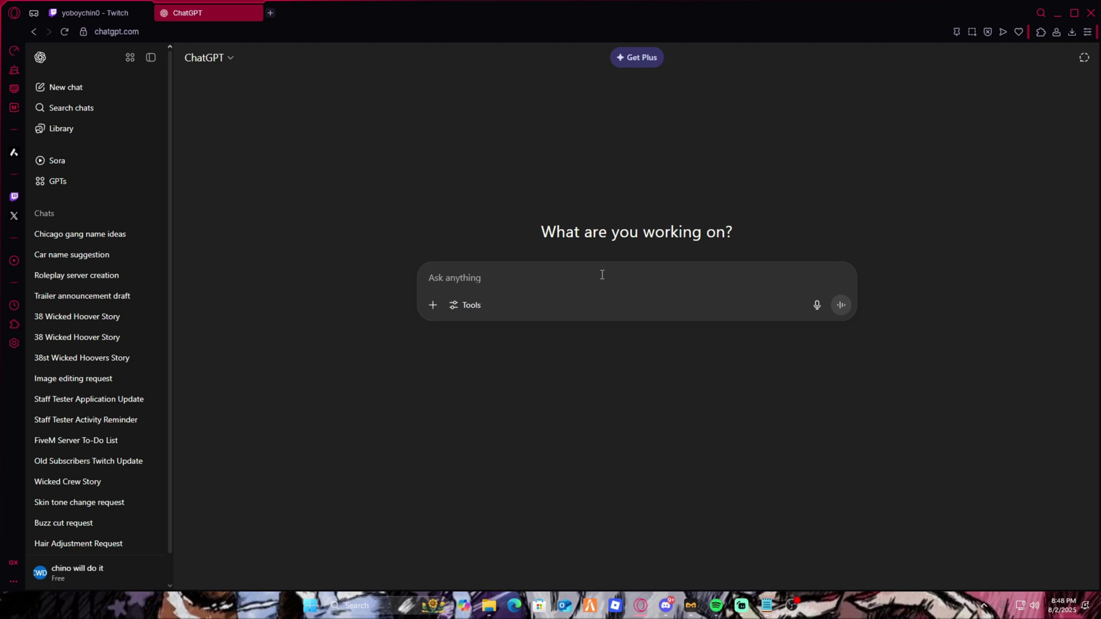
type("ca")
Send ChatGPT the request for a script that makes a Roblox block cycle through rainbow colours.
key("BackSpace")
key("BackSpace")
type("can you scrip")
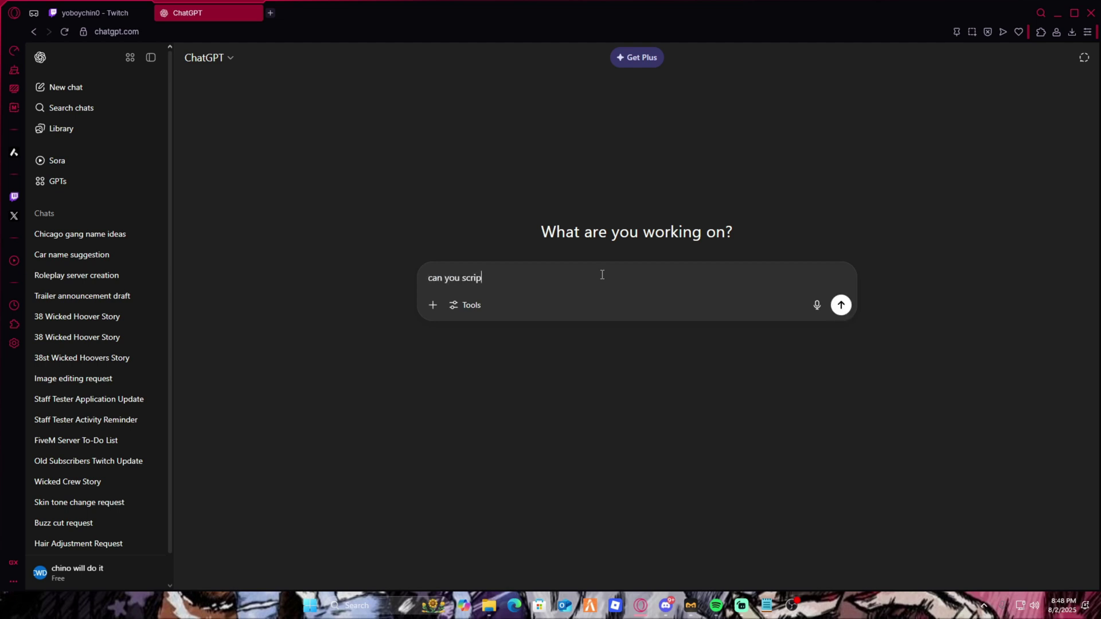
type("t me a rob")
type("lox block")
type(" that turn ")
type("rainbow")
key("Return")
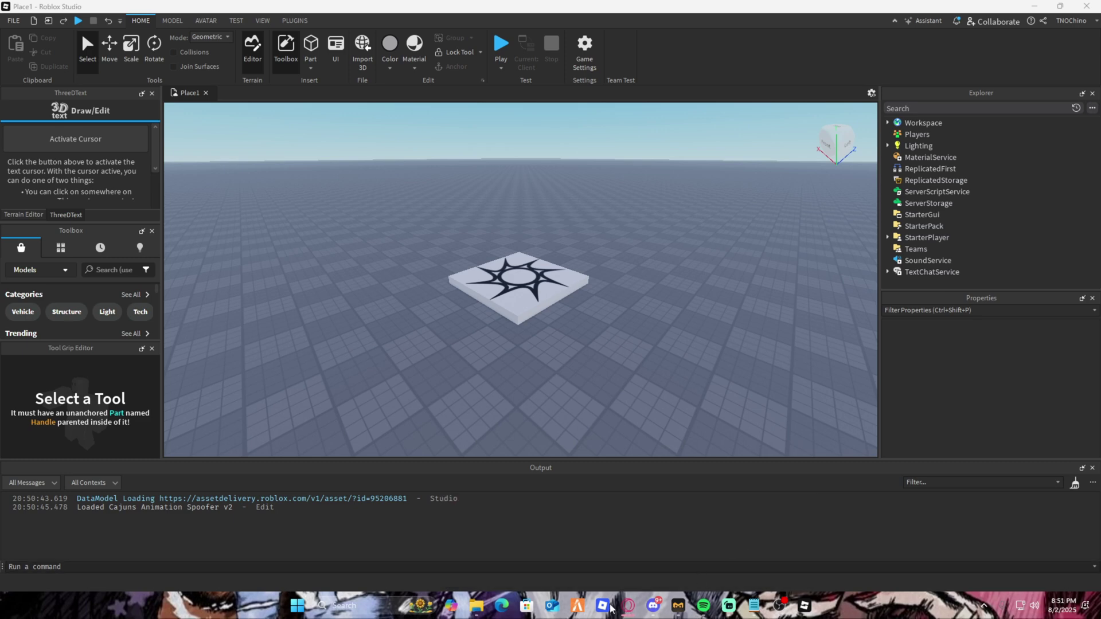
mouse_move(639, 606)
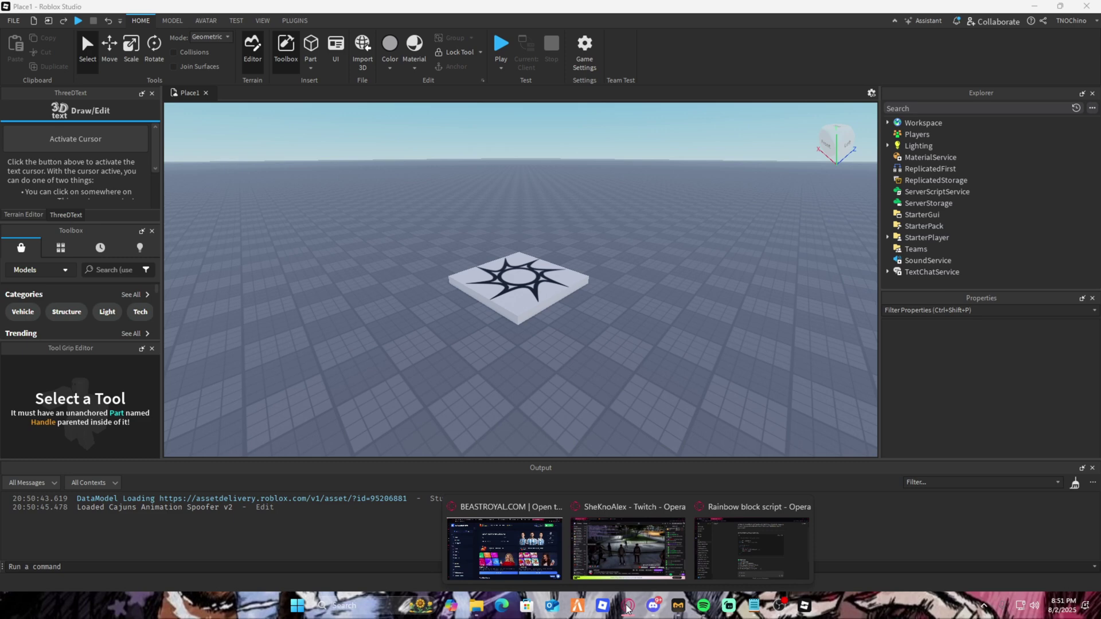
Review the usage steps and copy the rainbow colour-cycling Lua code from the reply.
left_click(753, 542)
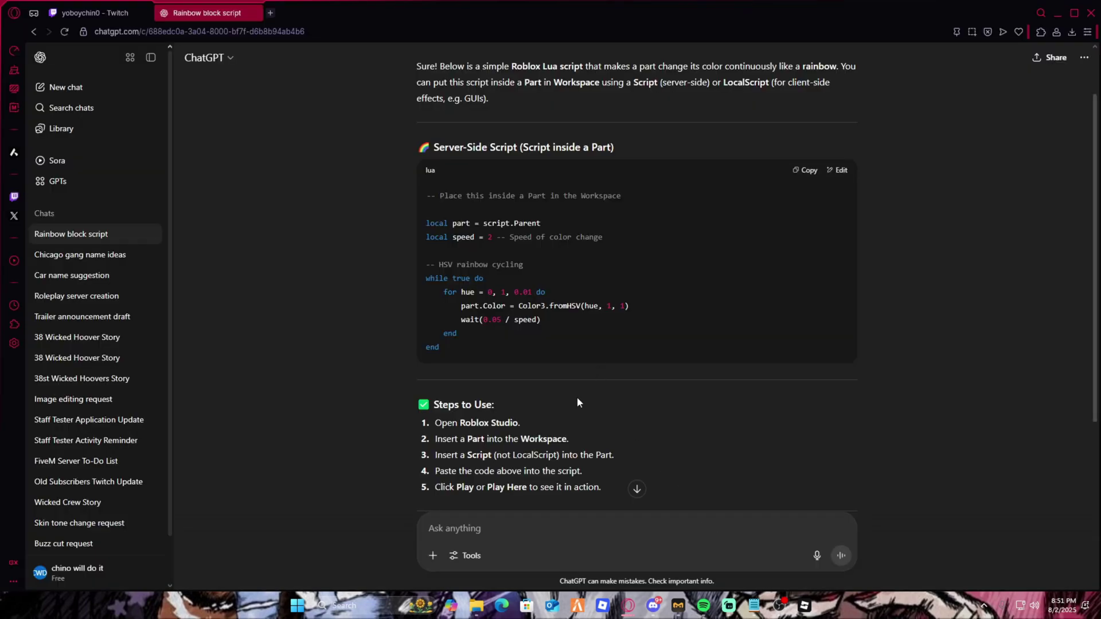
left_click_drag(433, 405, 594, 467)
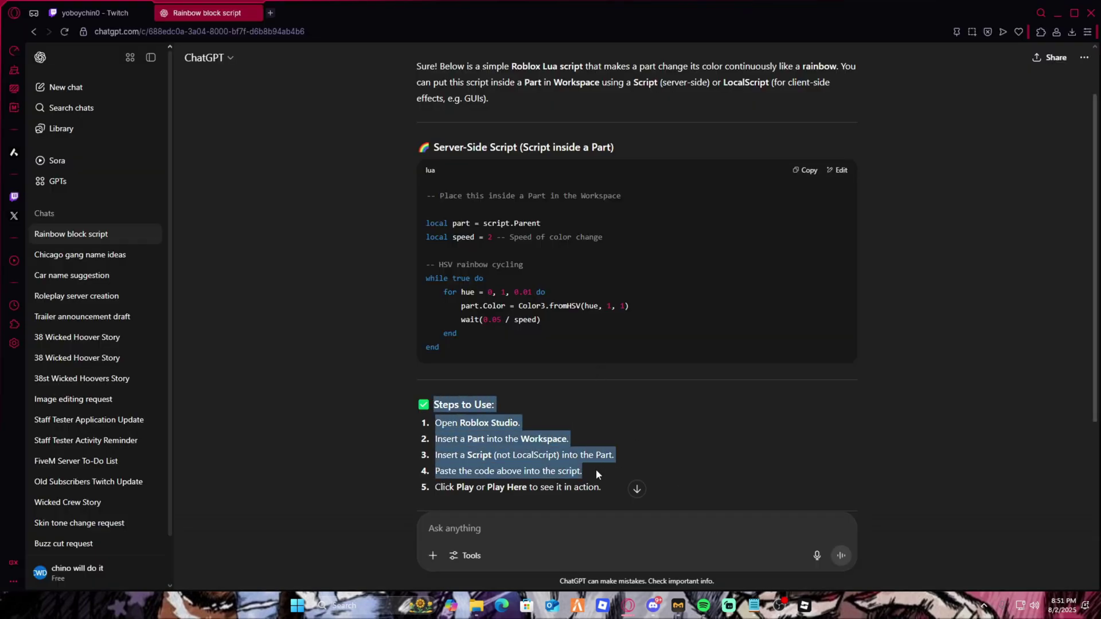
left_click(805, 170)
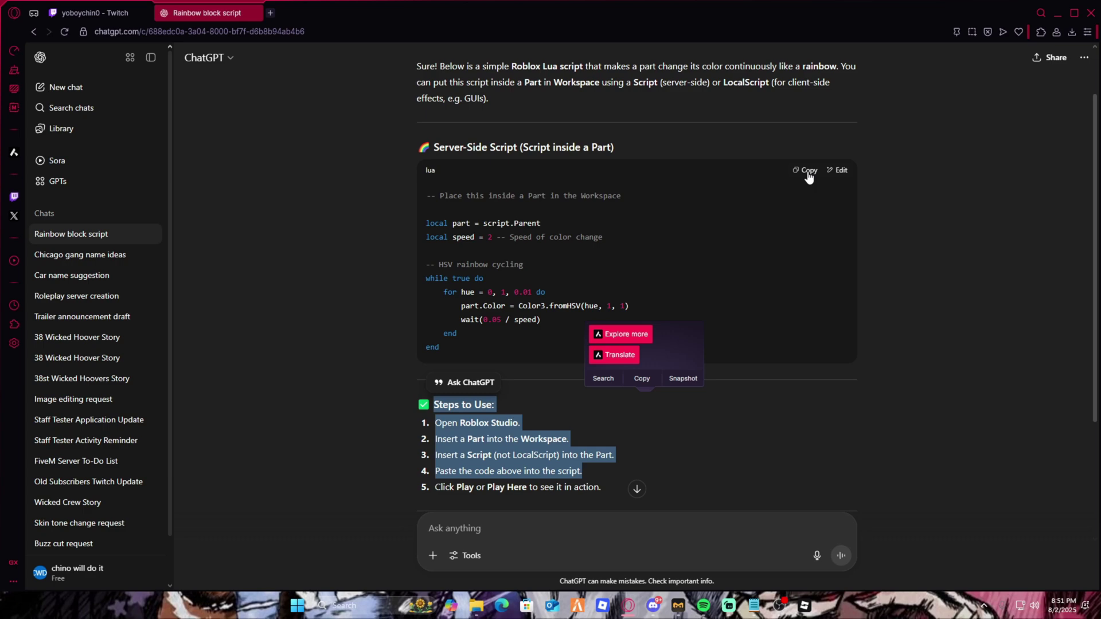
mouse_move(629, 606)
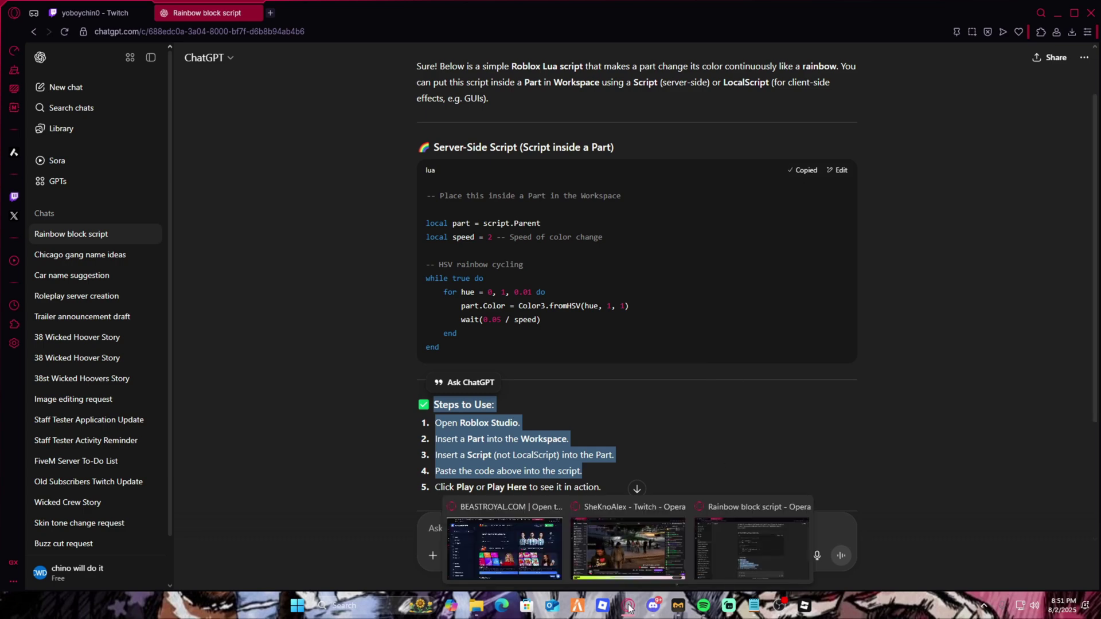
Back in the Roblox place, move the Part off the baseplate to the lower right.
left_click(804, 606)
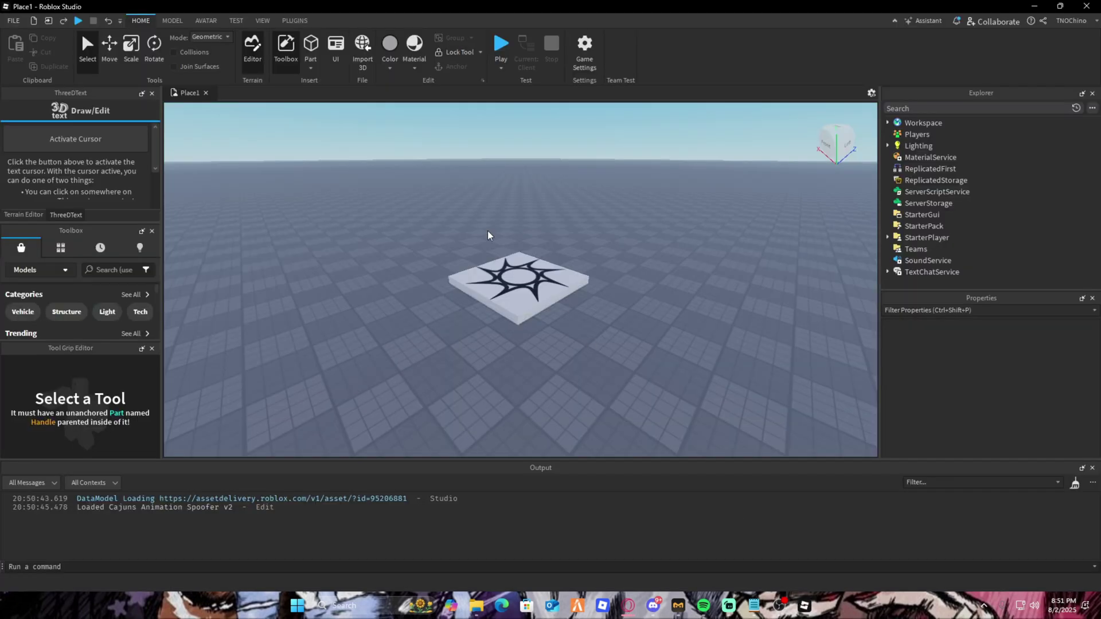
left_click(518, 285)
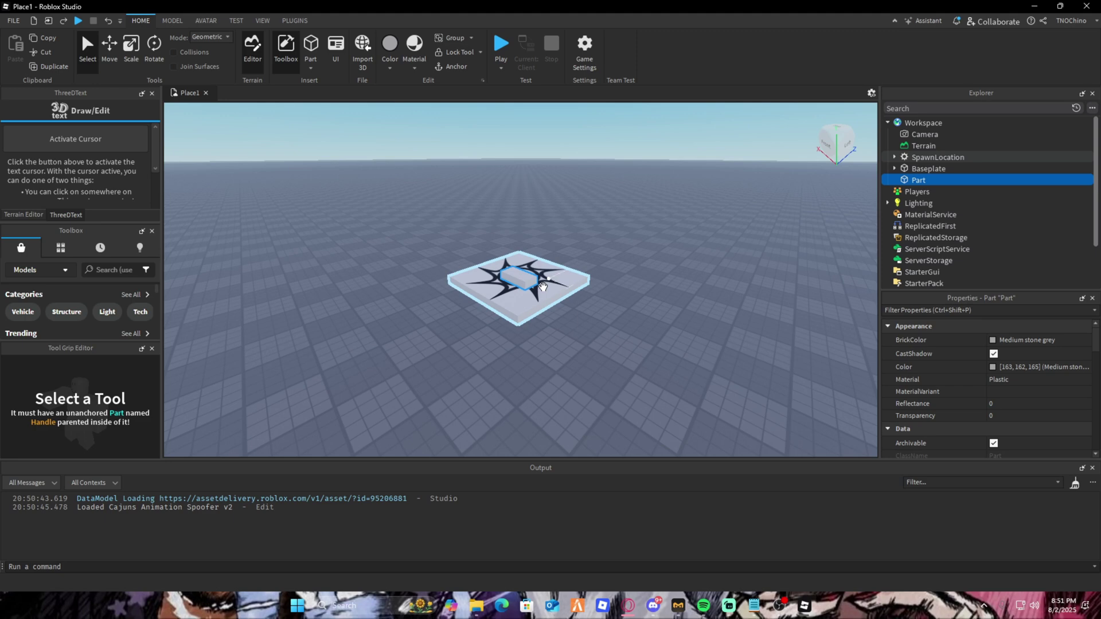
left_click_drag(518, 285, 662, 344)
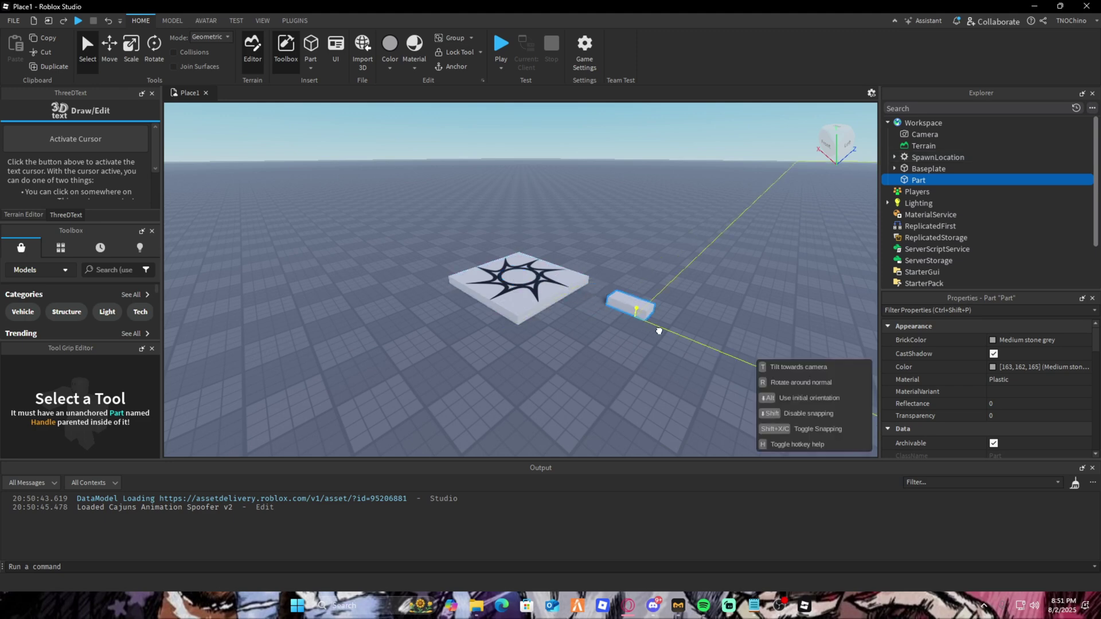
Insert a Script inside the Part and replace its placeholder with the rainbow colour-cycling code.
right_click(928, 183)
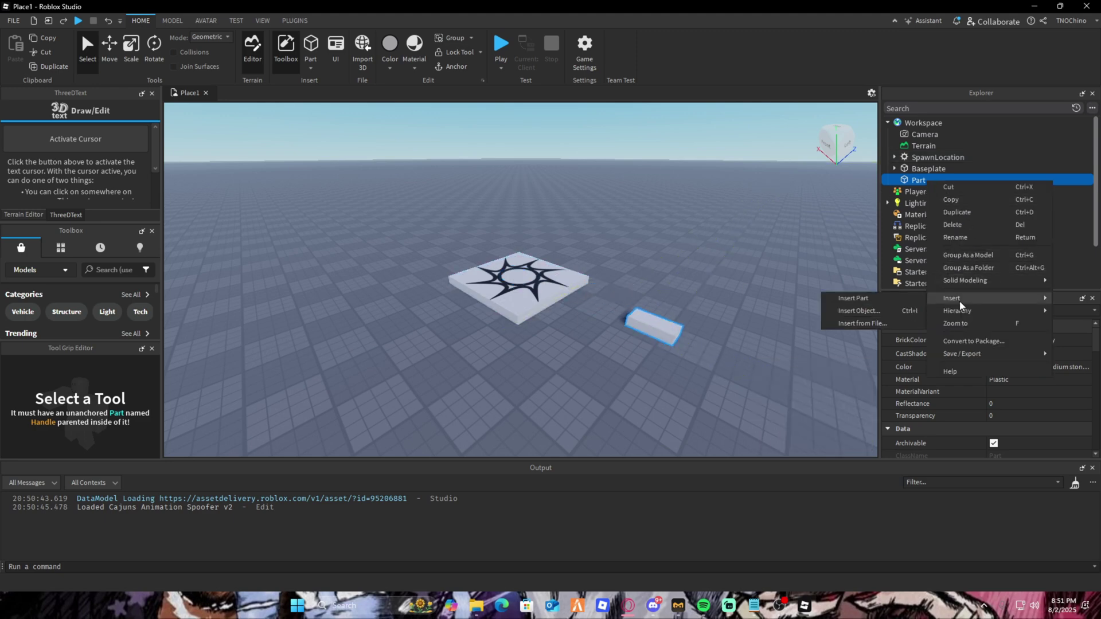
mouse_move(965, 280)
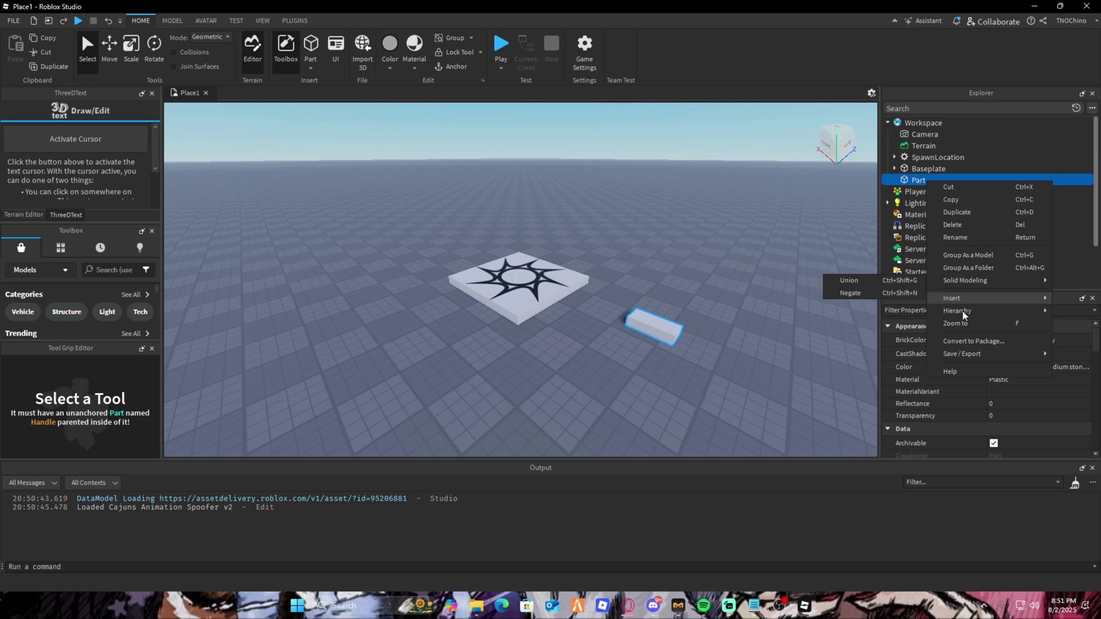
left_click(918, 181)
left_click(932, 180)
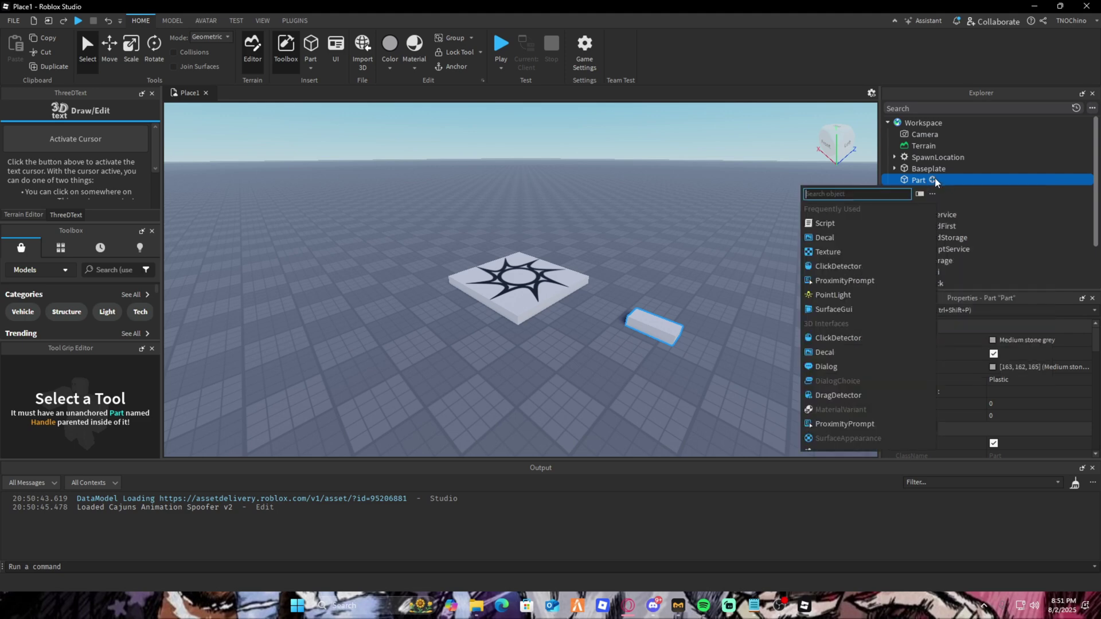
left_click(826, 223)
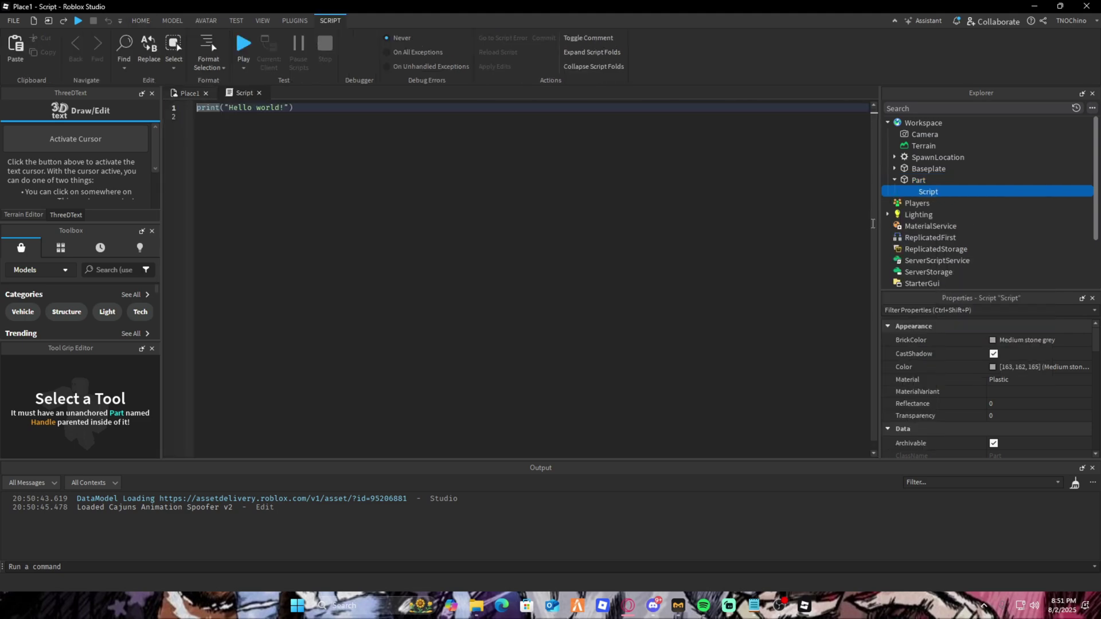
key("ctrl+a")
key("ctrl+v")
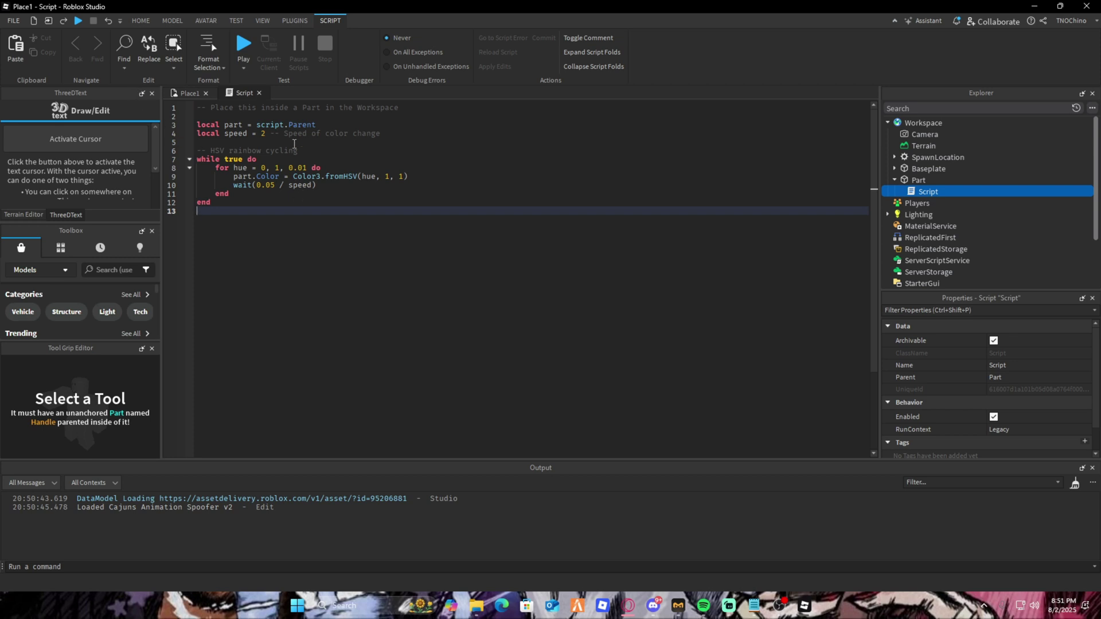
left_click(189, 94)
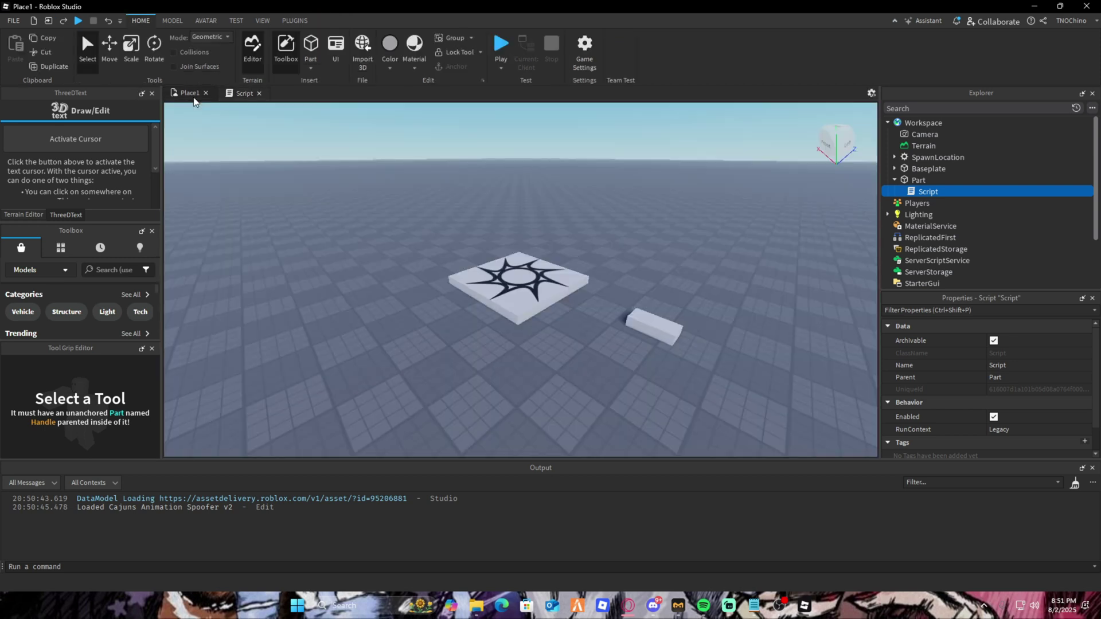
Playtest the place to watch the block change colours, then stop the test.
key("F5")
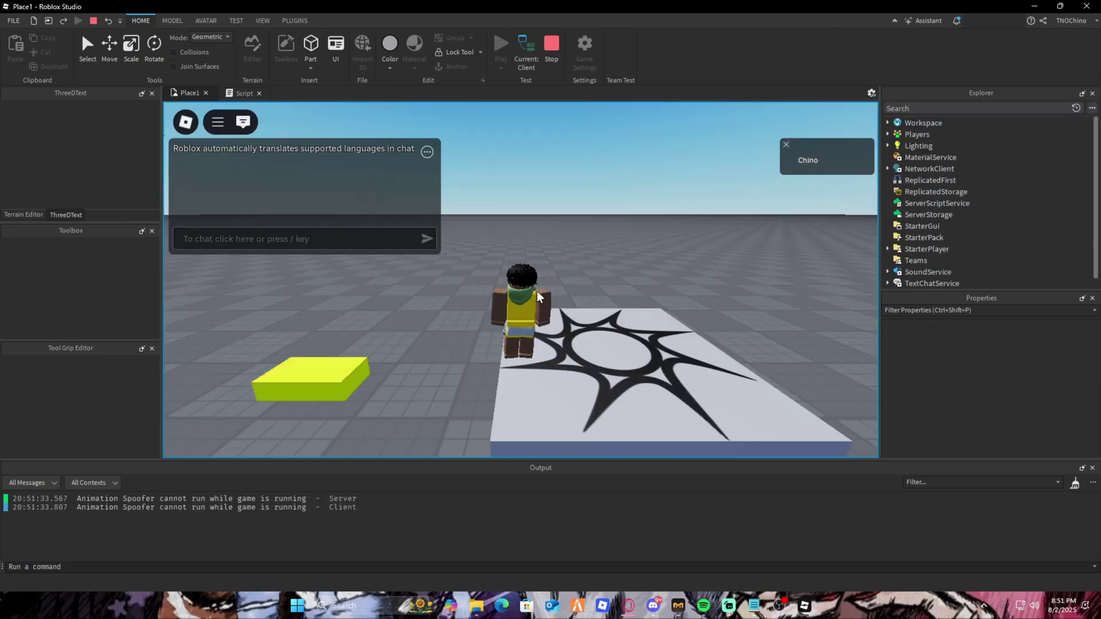
right_click_drag(374, 297, 377, 295)
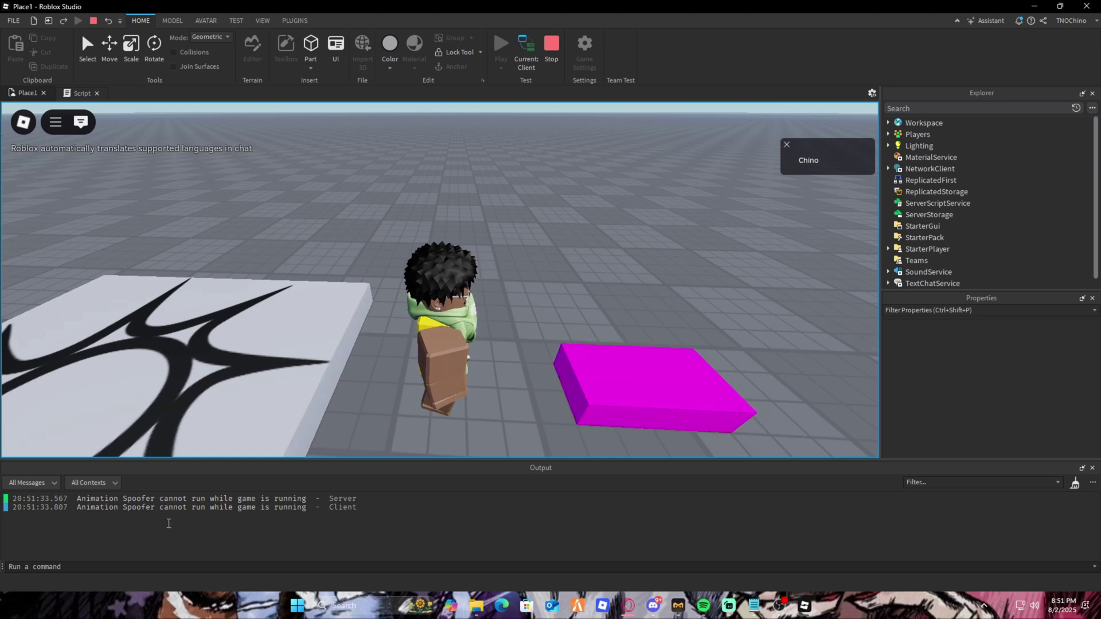
left_click(552, 62)
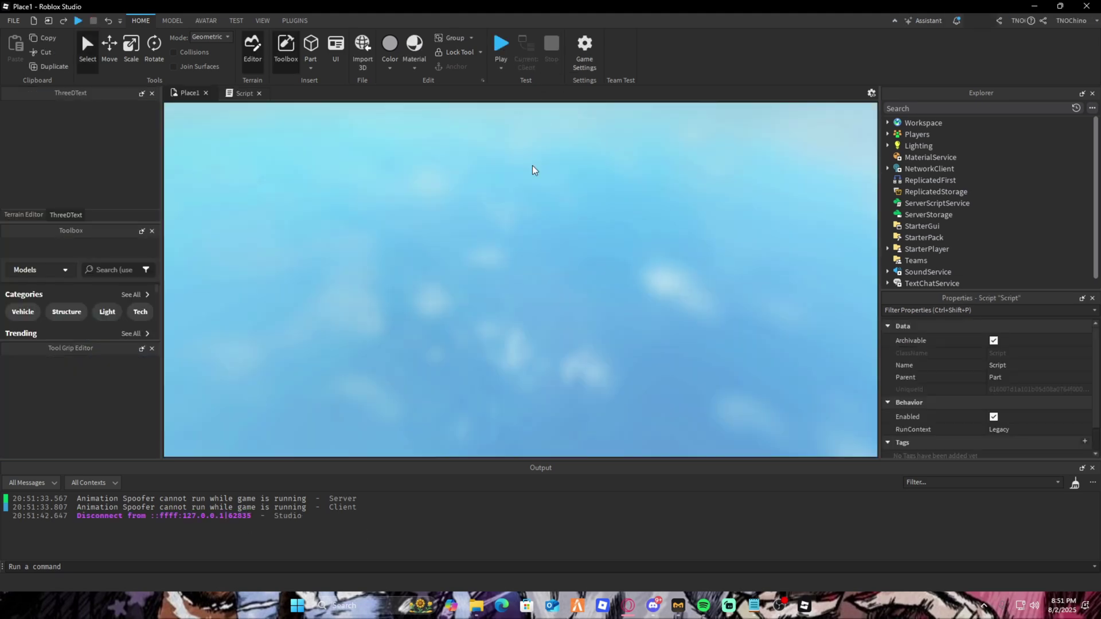
Launch the Animation Spoofer plugin and close the tool grip editing panel.
left_click(293, 21)
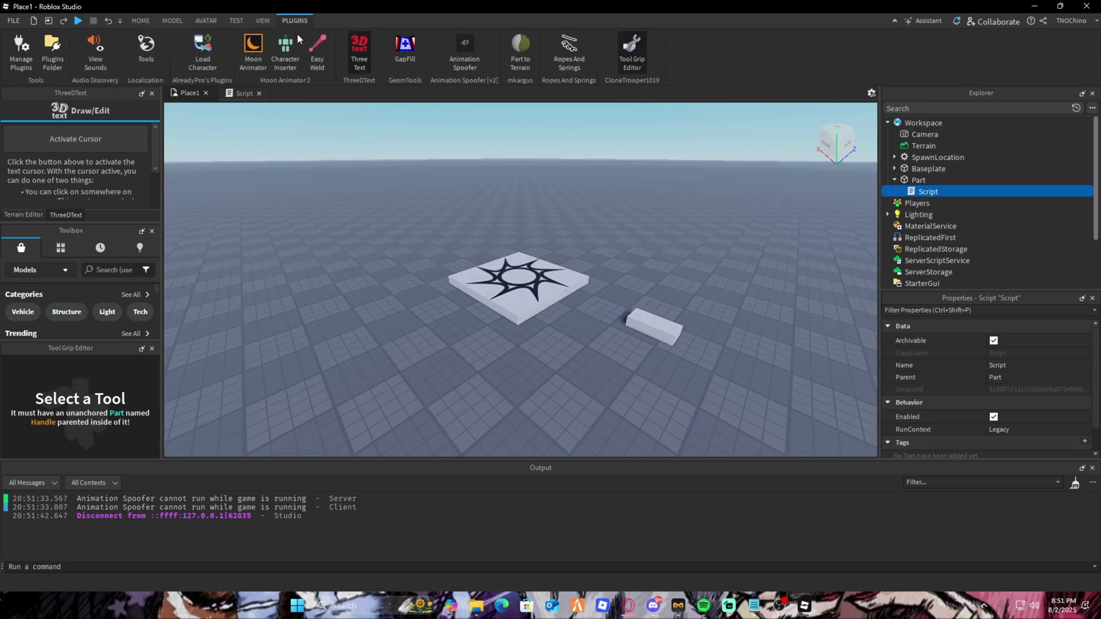
left_click(464, 59)
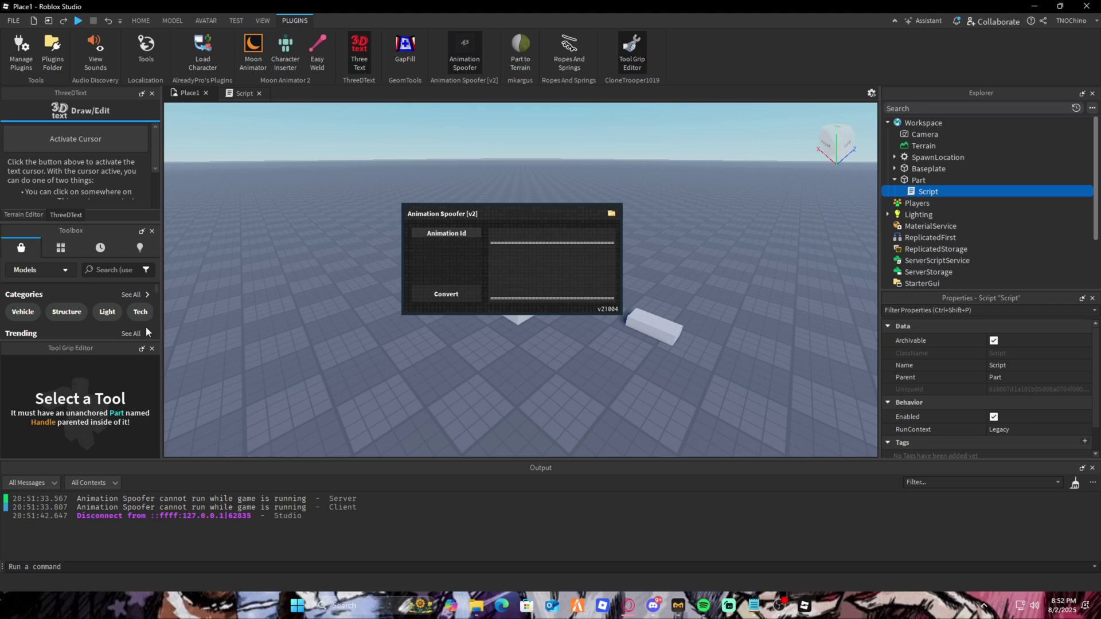
left_click(152, 348)
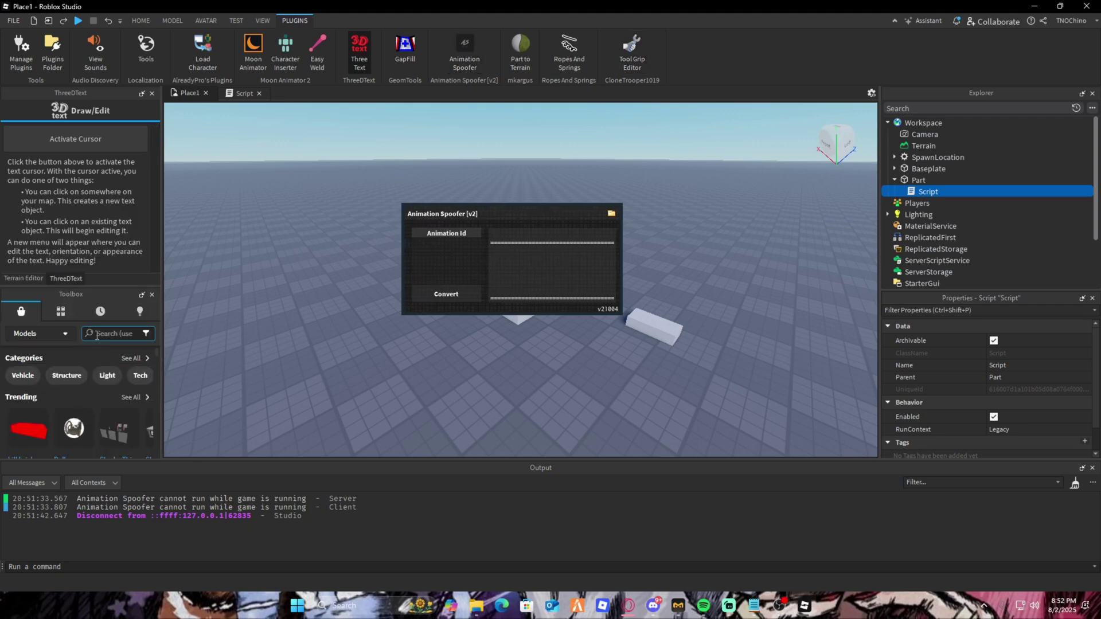
type("gun")
Search the Toolbox for a gun model, place it in the scene and inspect the Gun's contents.
key("Return")
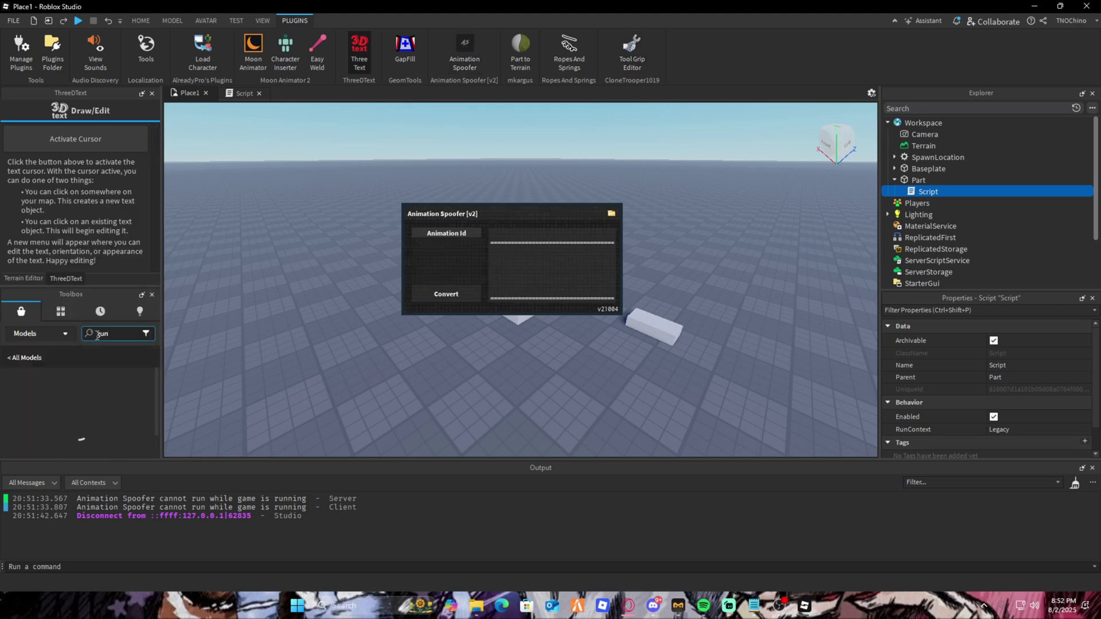
left_click_drag(70, 397, 746, 301)
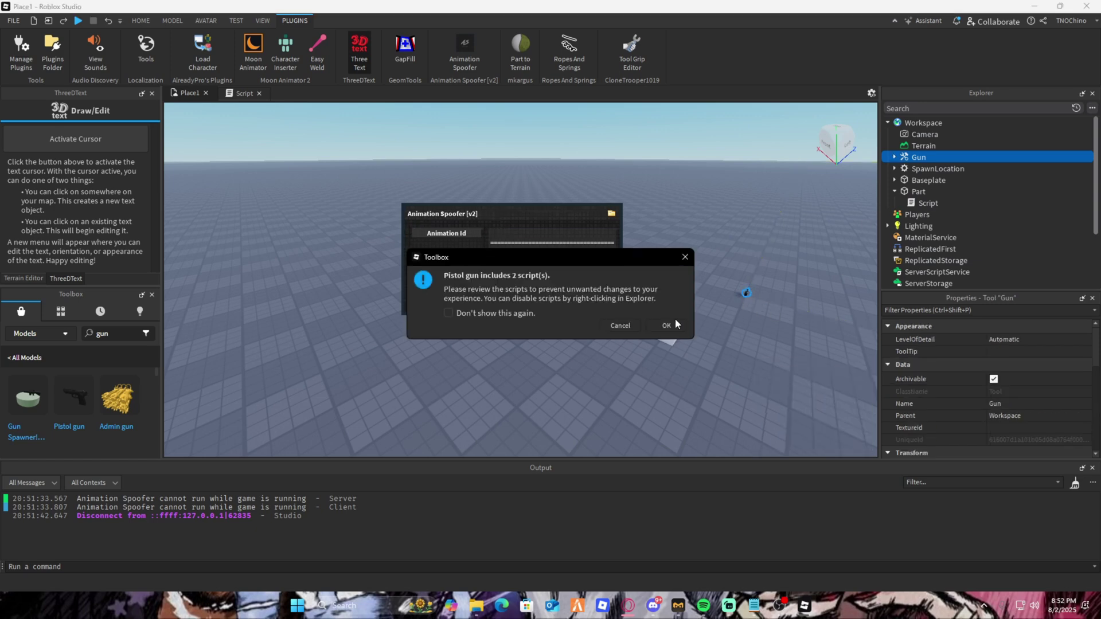
left_click(679, 326)
left_click(895, 157)
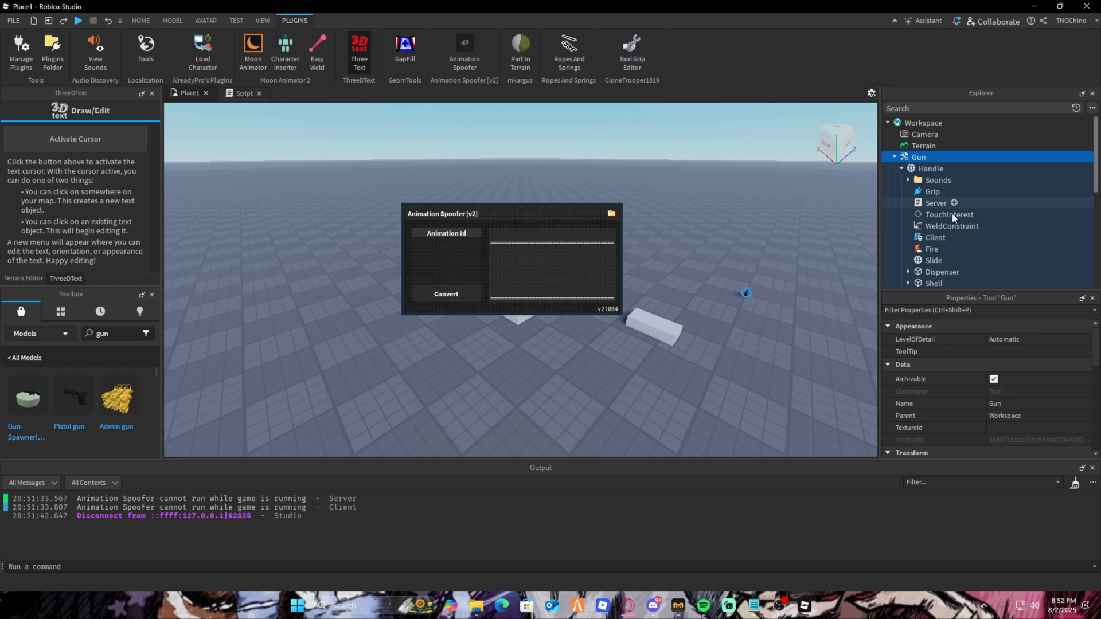
scroll(935, 245, "down", 1)
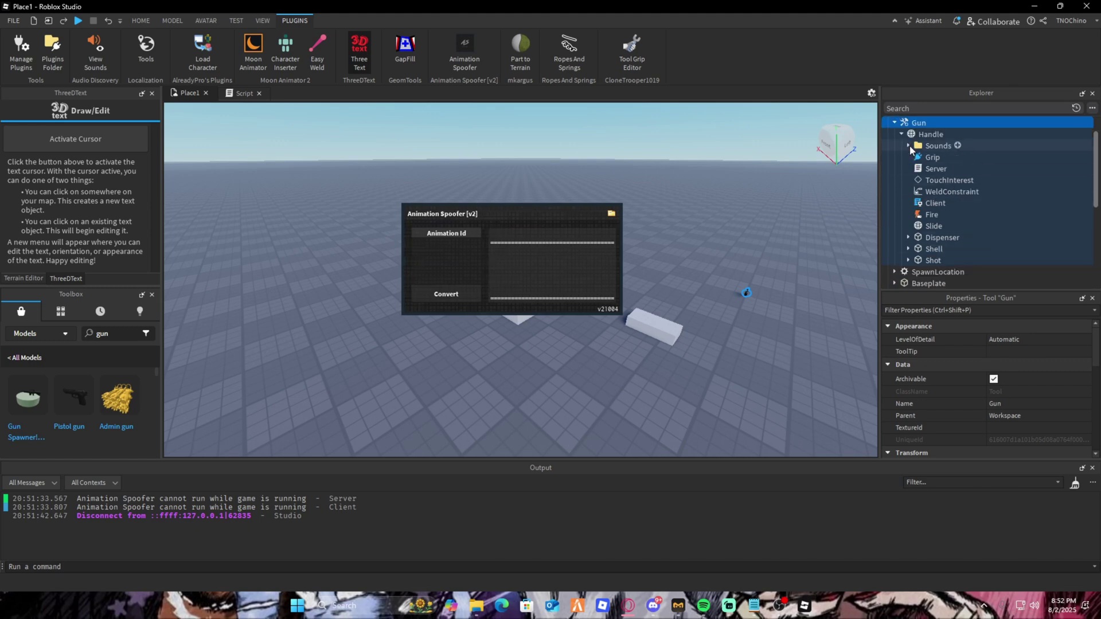
left_click(910, 147)
left_click(909, 147)
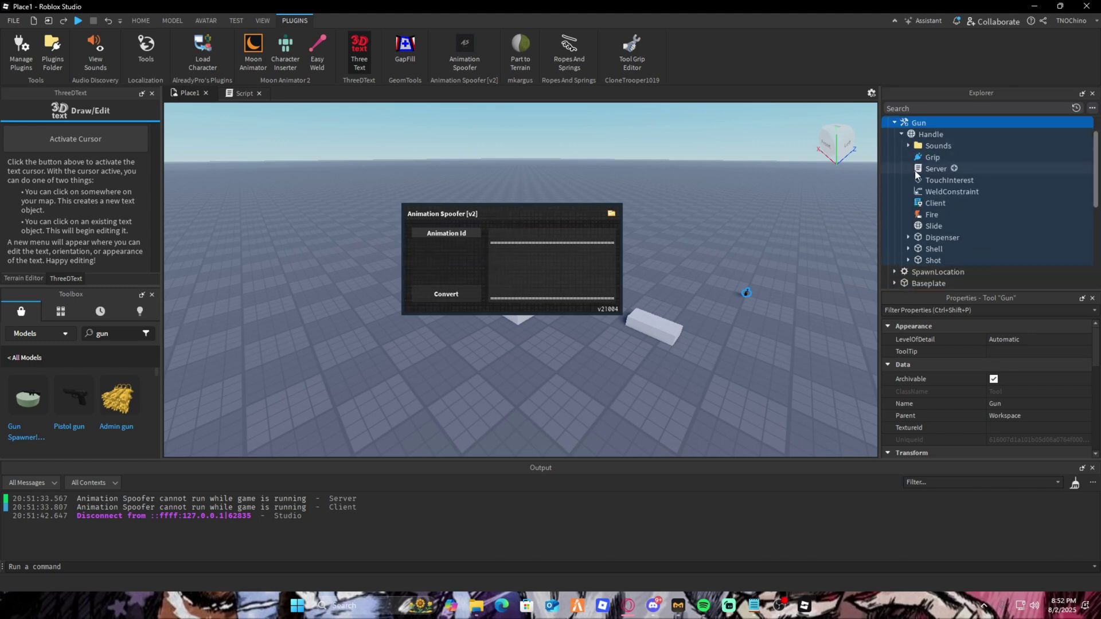
Copy the Decal2.Transparency = 1 line from the gun's Server script and paste it as the Animation Id.
double_click(936, 168)
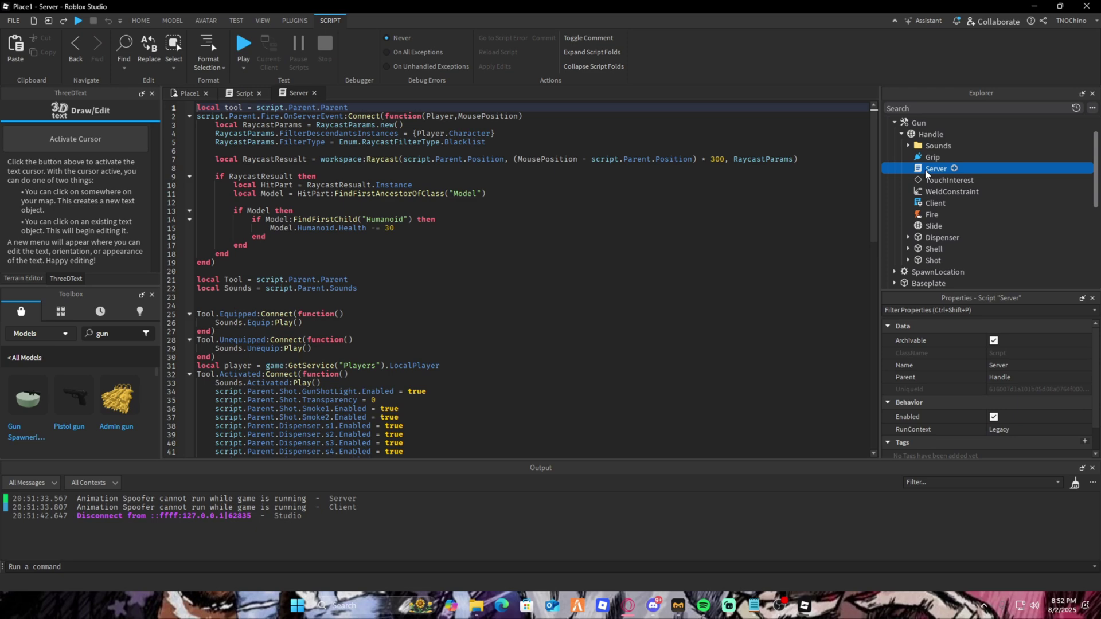
scroll(482, 296, "down", 7)
scroll(447, 294, "down", 4)
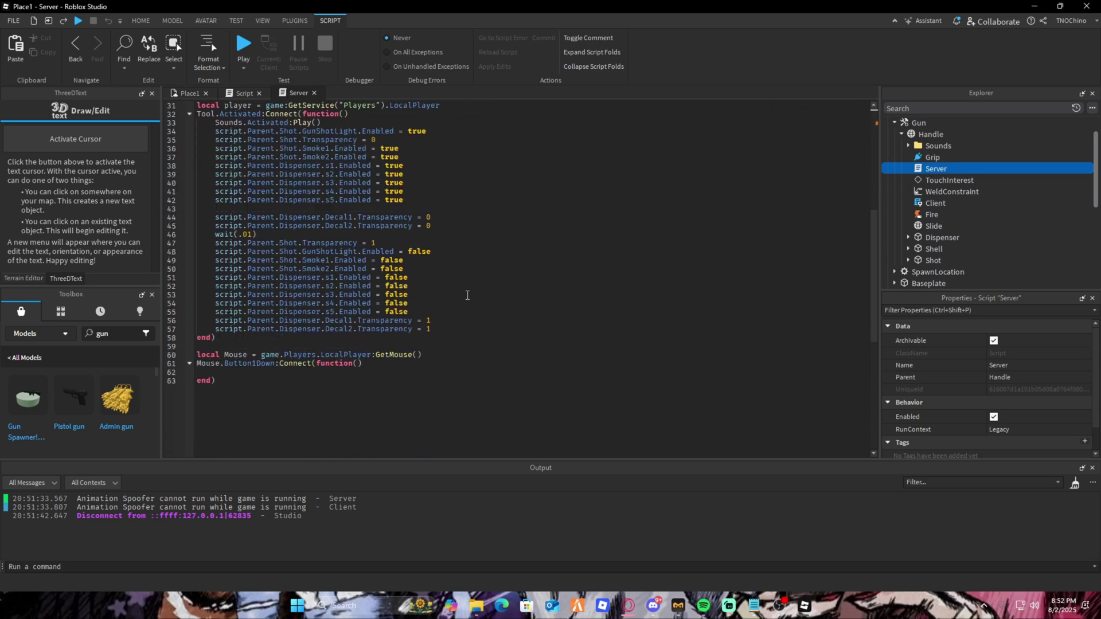
scroll(416, 294, "down", 3)
left_click_drag(433, 251, 323, 251)
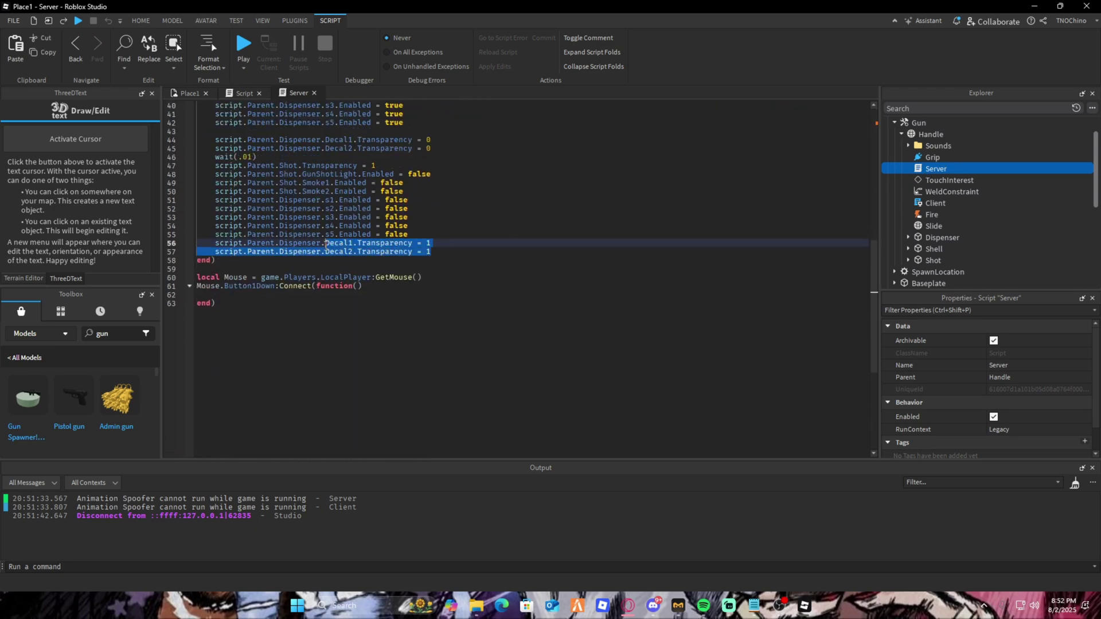
left_click(184, 93)
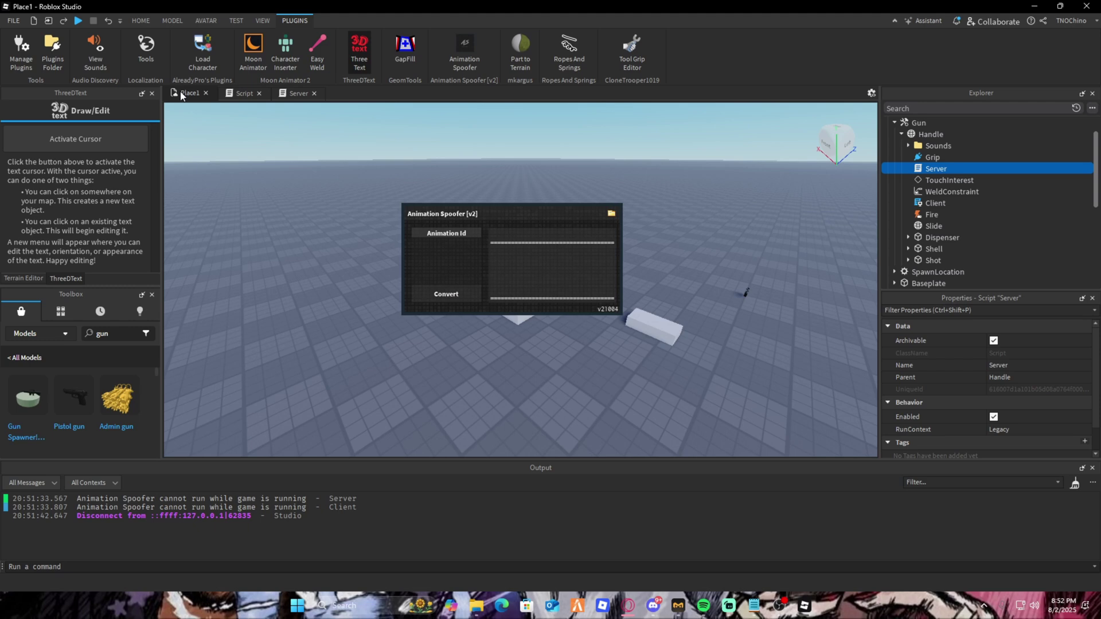
left_click(447, 234)
key("ctrl+v")
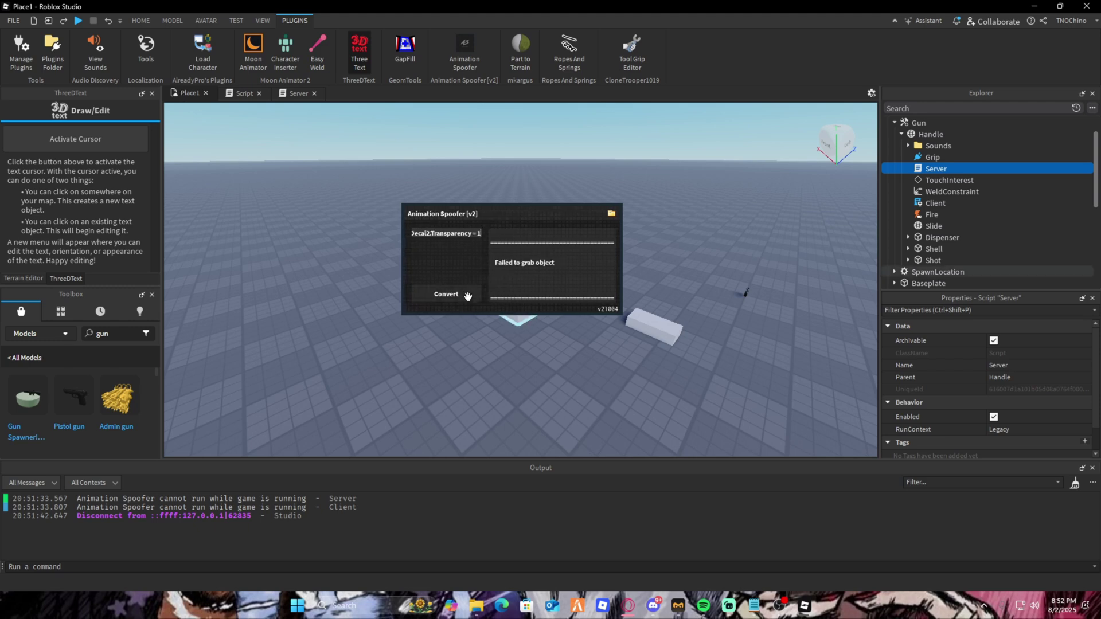
left_click(443, 297)
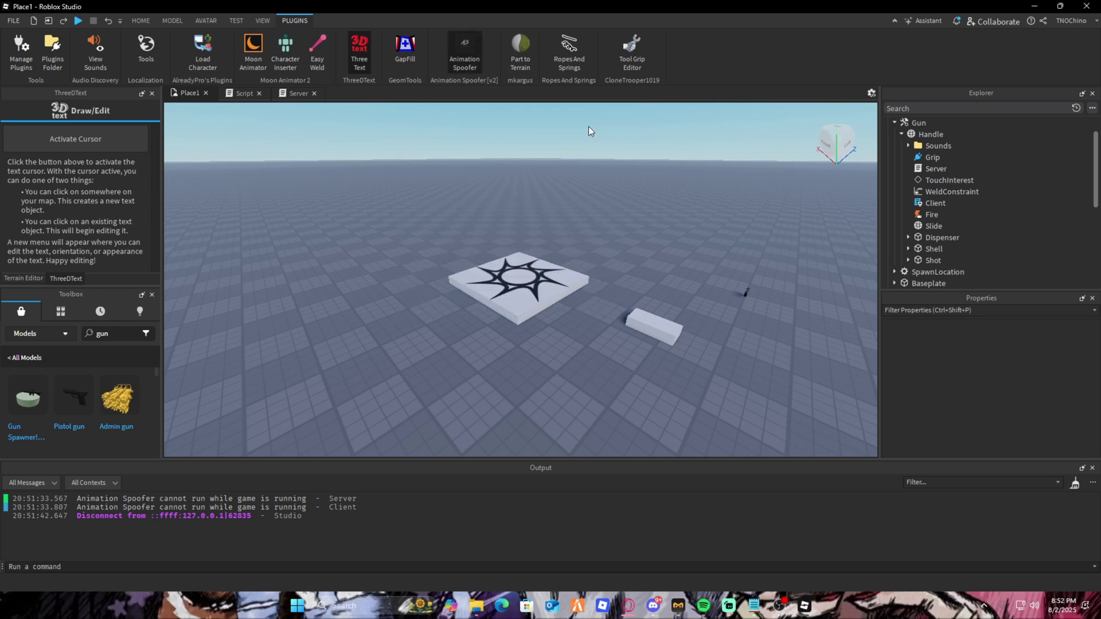
Start the Tool Grip Editor plugin and begin editing the Gun tool's grip.
left_click(626, 59)
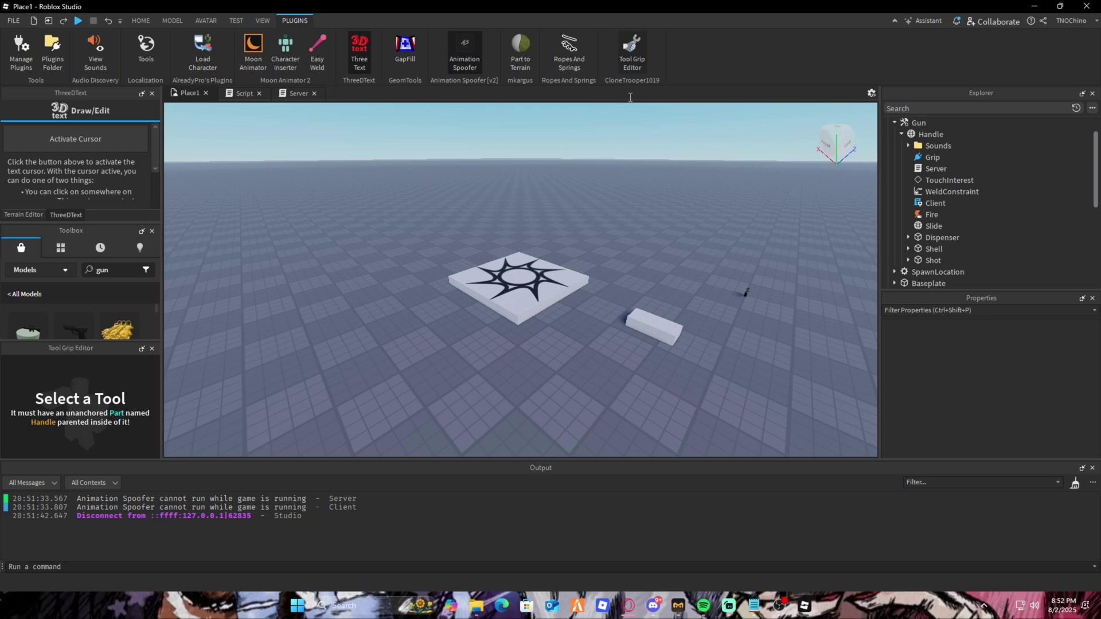
scroll(723, 250, "up", 2)
scroll(737, 330, "up", 2)
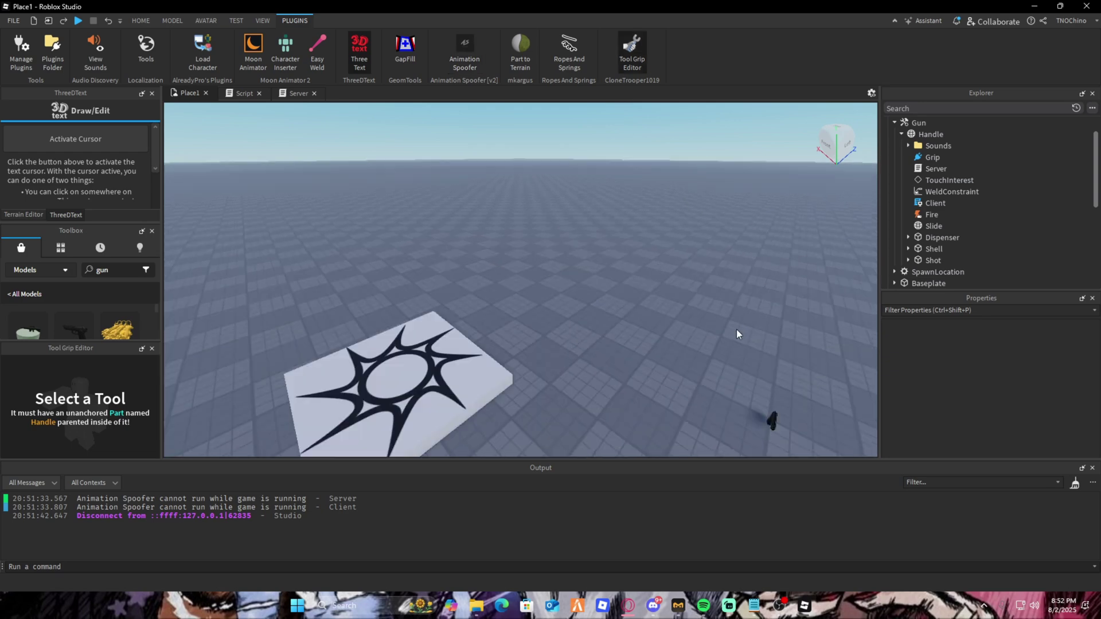
left_click(767, 420)
left_click(503, 350)
left_click(763, 419)
left_click(80, 439)
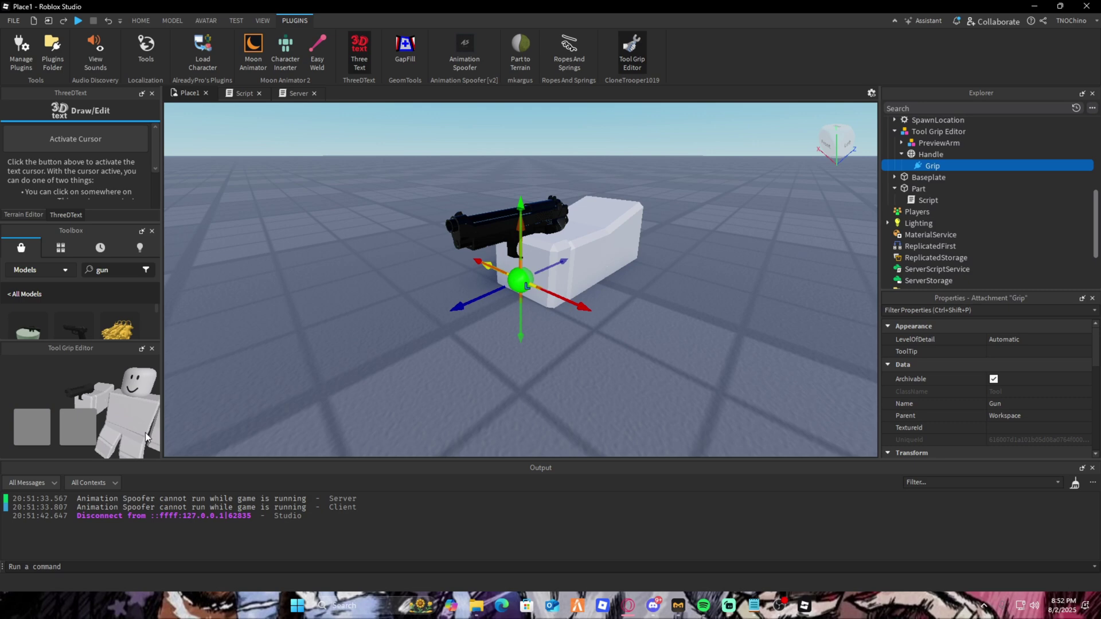
Shift the gun's grip position so it sits differently in the hand, close the Output log and finish editing.
left_click_drag(535, 287, 551, 297)
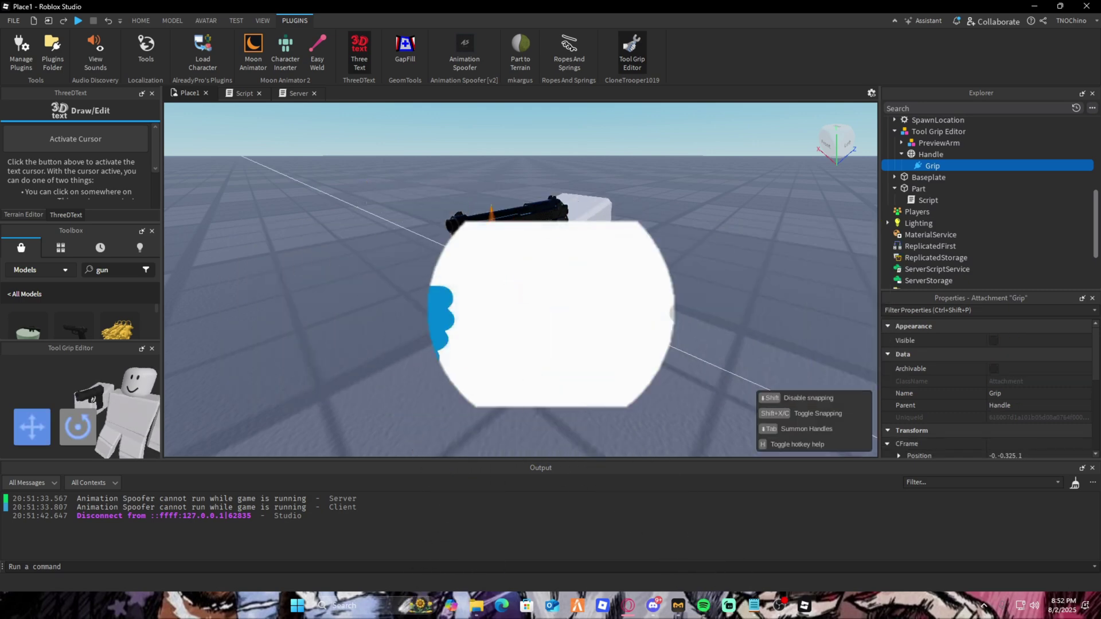
mouse_move(551, 297)
left_mouse_down()
mouse_move(551, 310)
mouse_move(572, 317)
left_mouse_up()
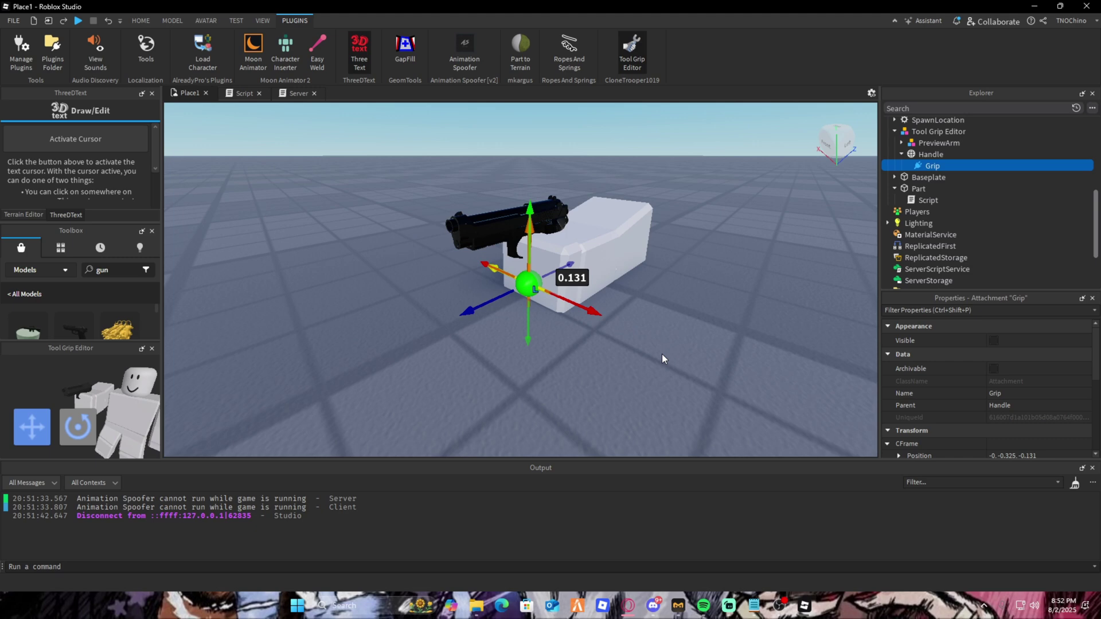
left_click(1092, 467)
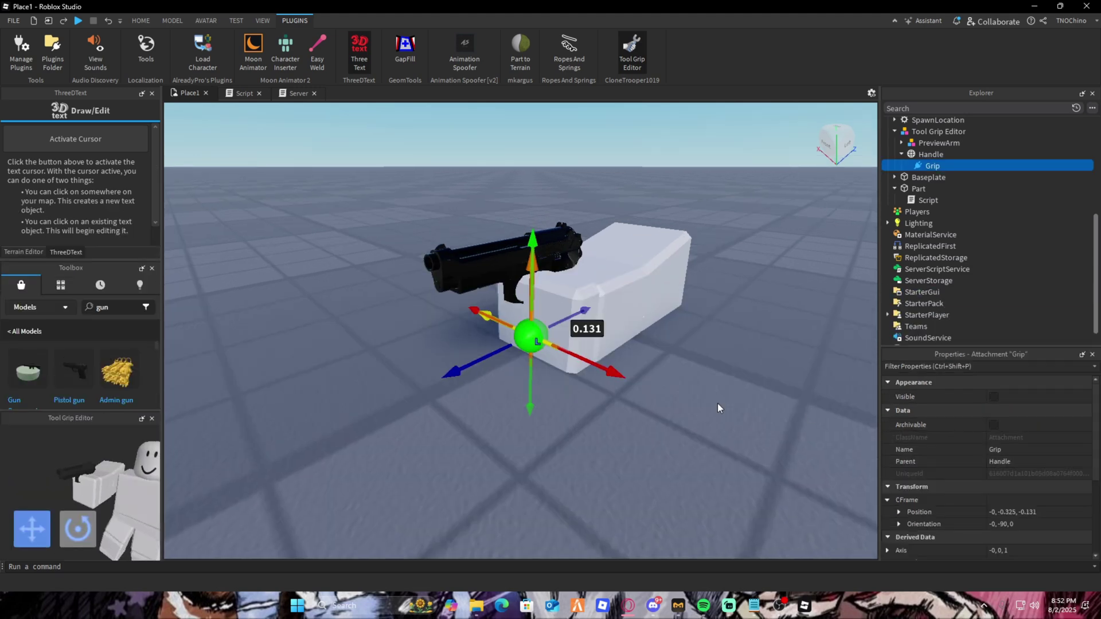
right_click_drag(718, 404, 712, 396)
scroll(713, 397, "down", 3)
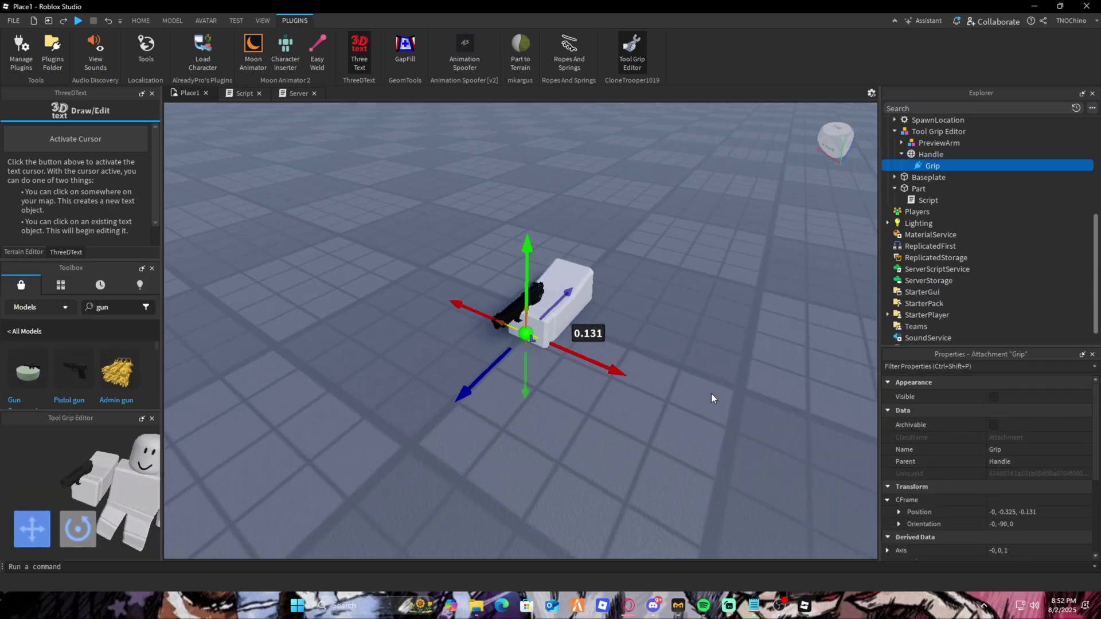
left_click(712, 398)
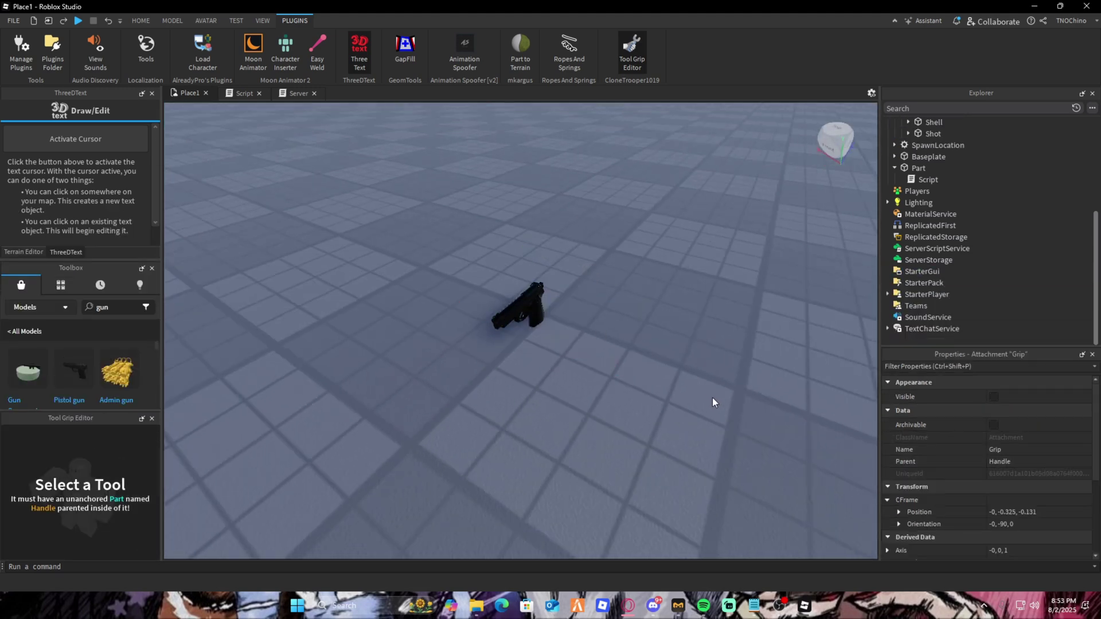
scroll(712, 397, "down", 5)
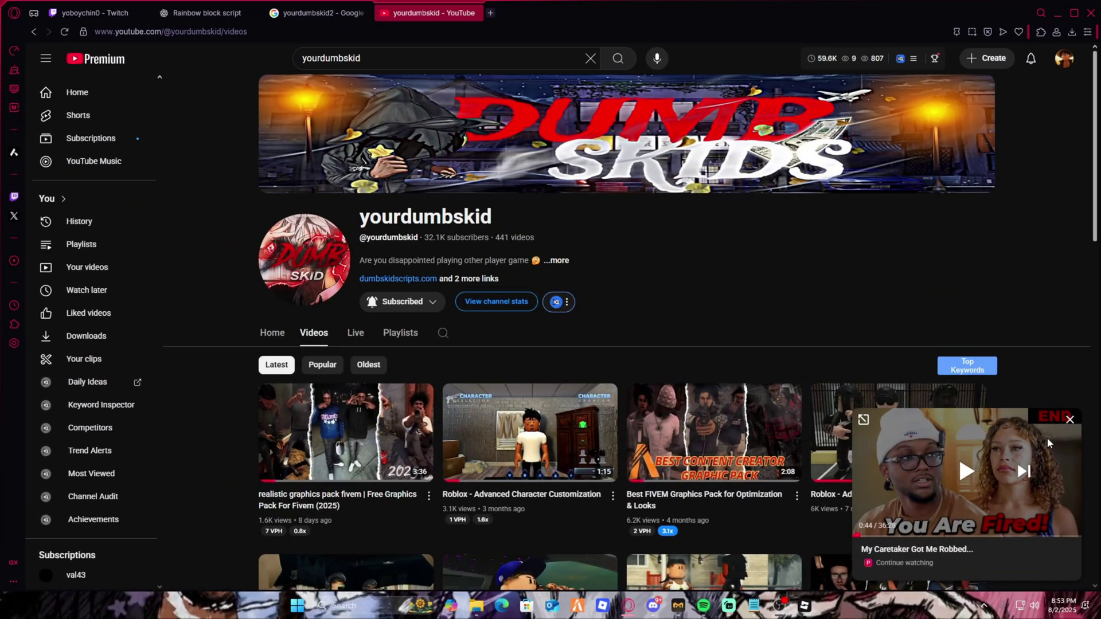
Watch the Advanced Character Customization video and follow its description link to the download site.
left_click(1073, 424)
mouse_move(897, 432)
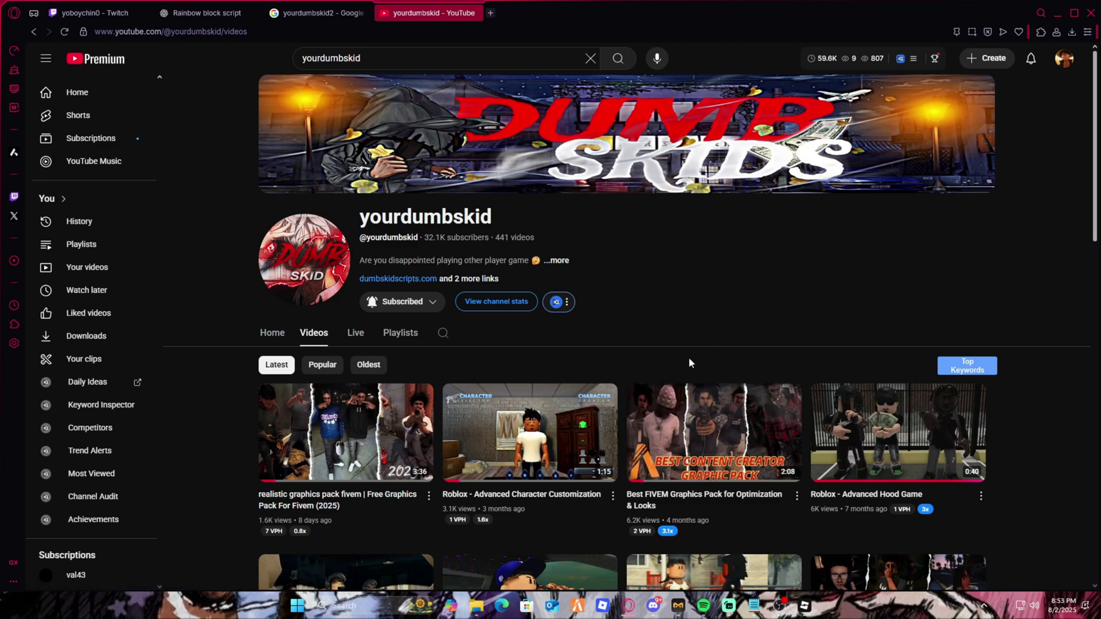
scroll(689, 362, "down", 2)
scroll(683, 387, "down", 1)
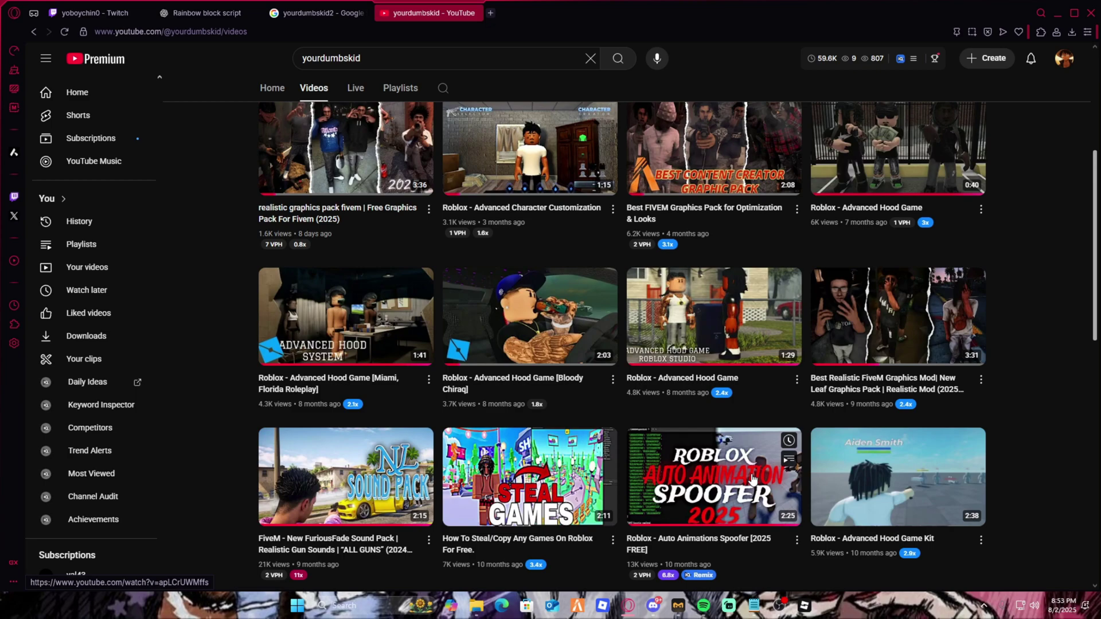
scroll(695, 418, "down", 1)
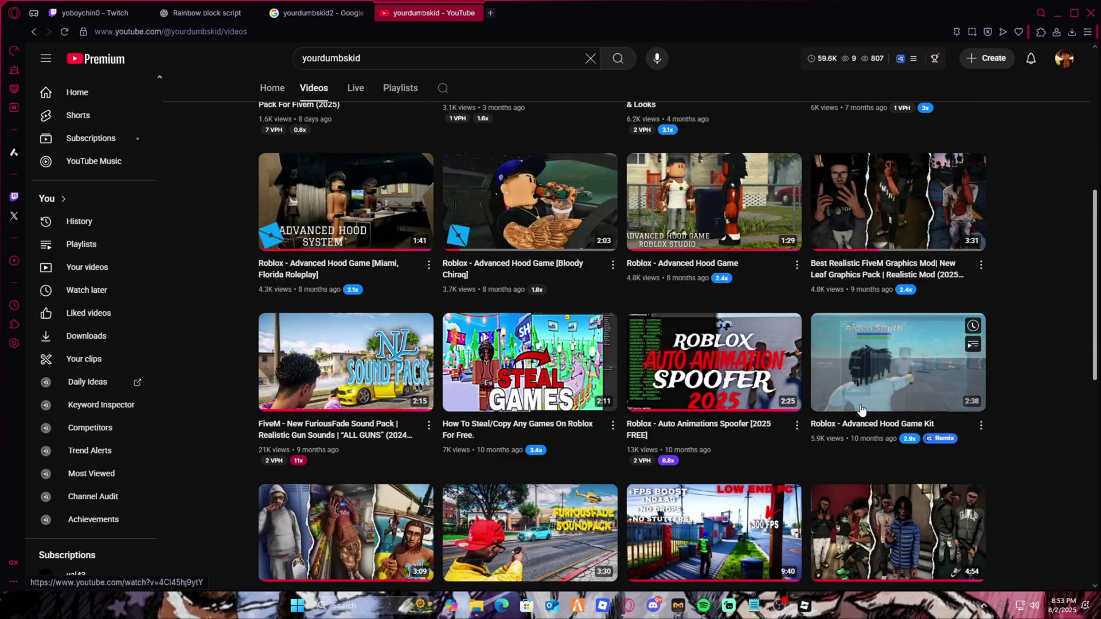
scroll(860, 410, "down", 1)
scroll(616, 395, "up", 2)
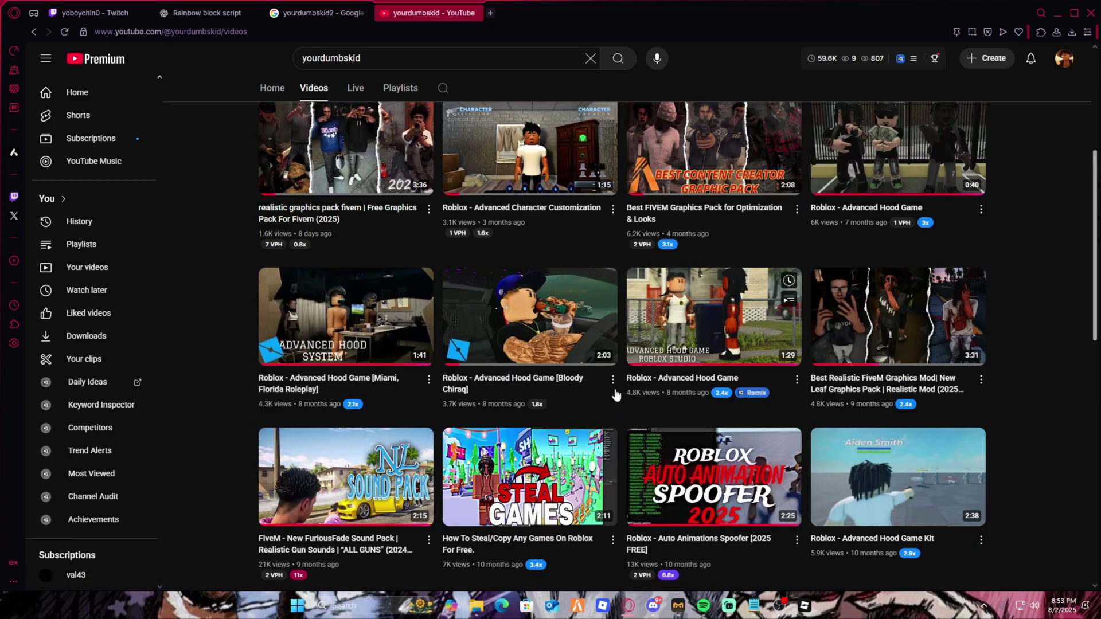
scroll(616, 394, "up", 3)
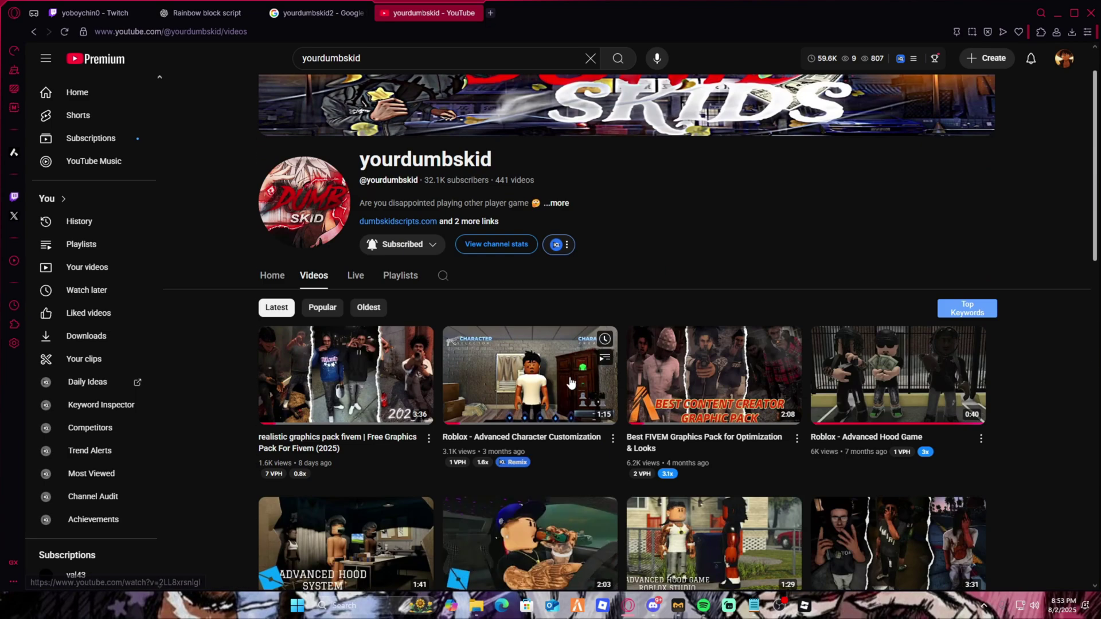
left_click(543, 394)
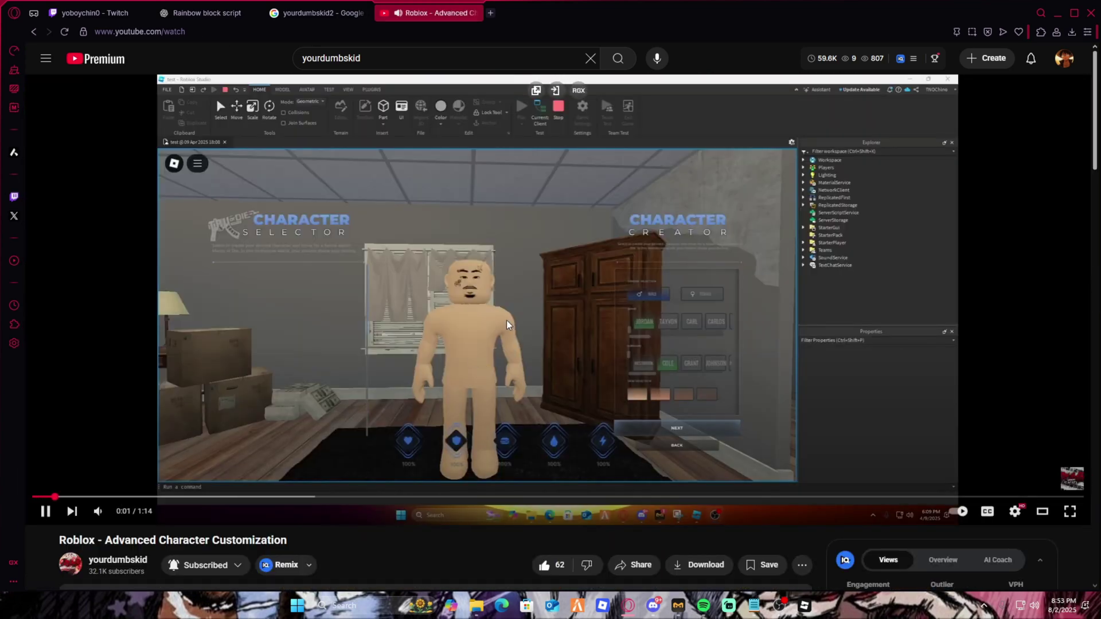
scroll(429, 318, "down", 3)
left_click(300, 408)
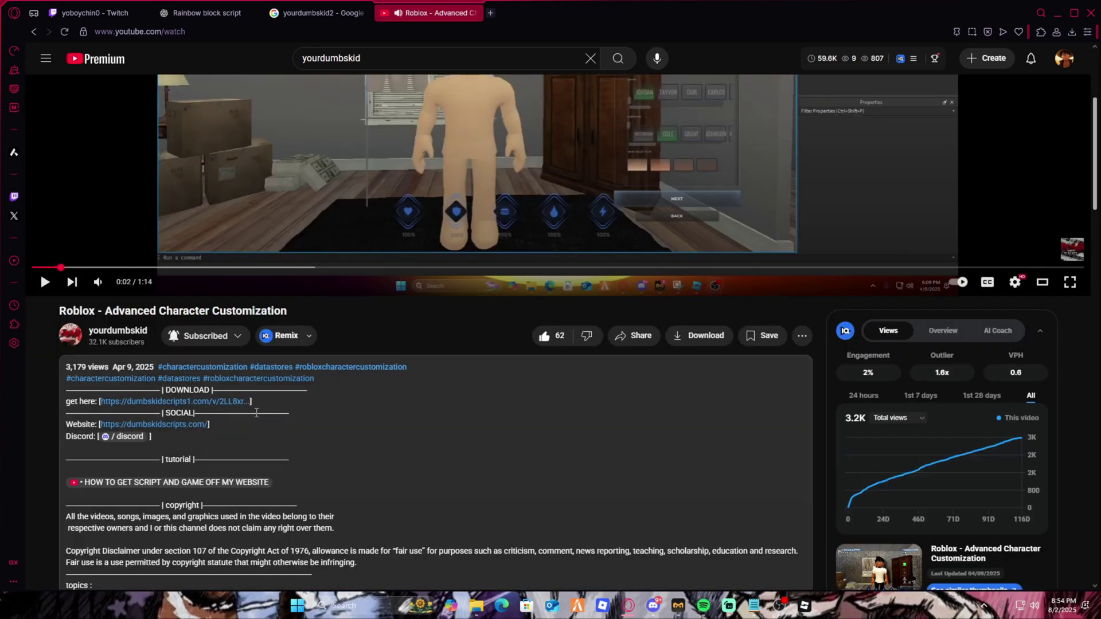
left_click(232, 402)
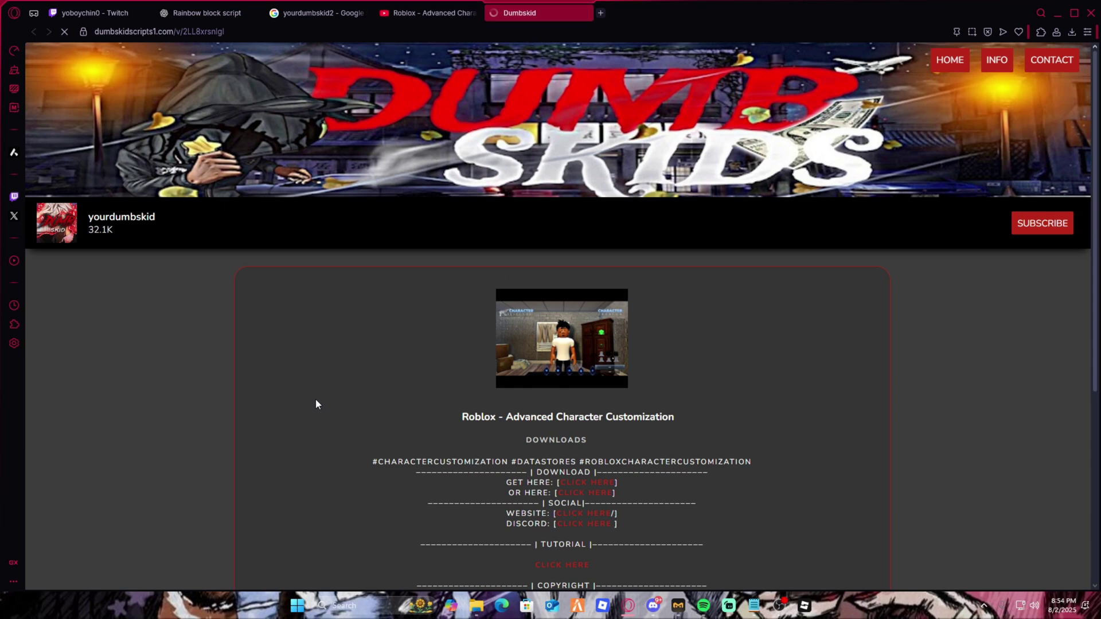
Try both download links, closing each failed tab, then follow the script download link.
left_click(716, 372)
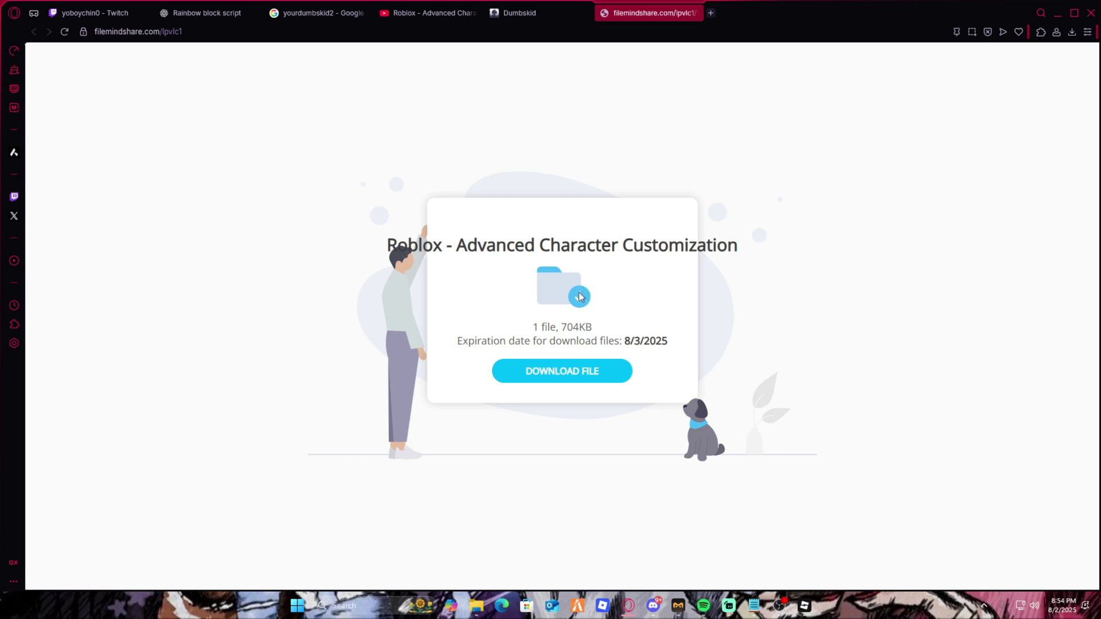
left_click(695, 13)
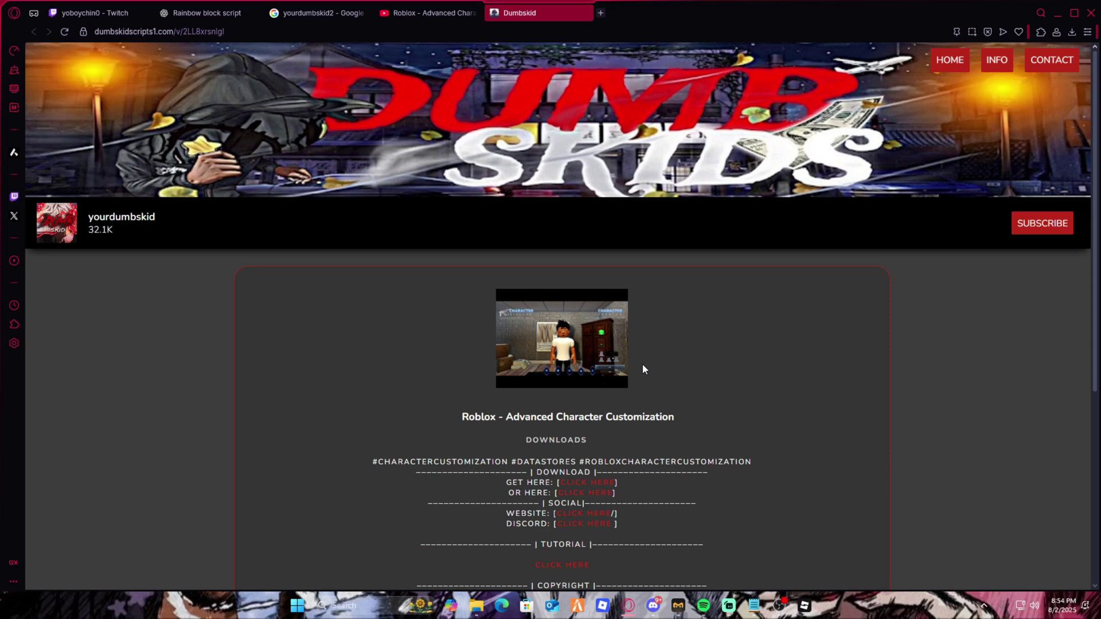
left_click(658, 376)
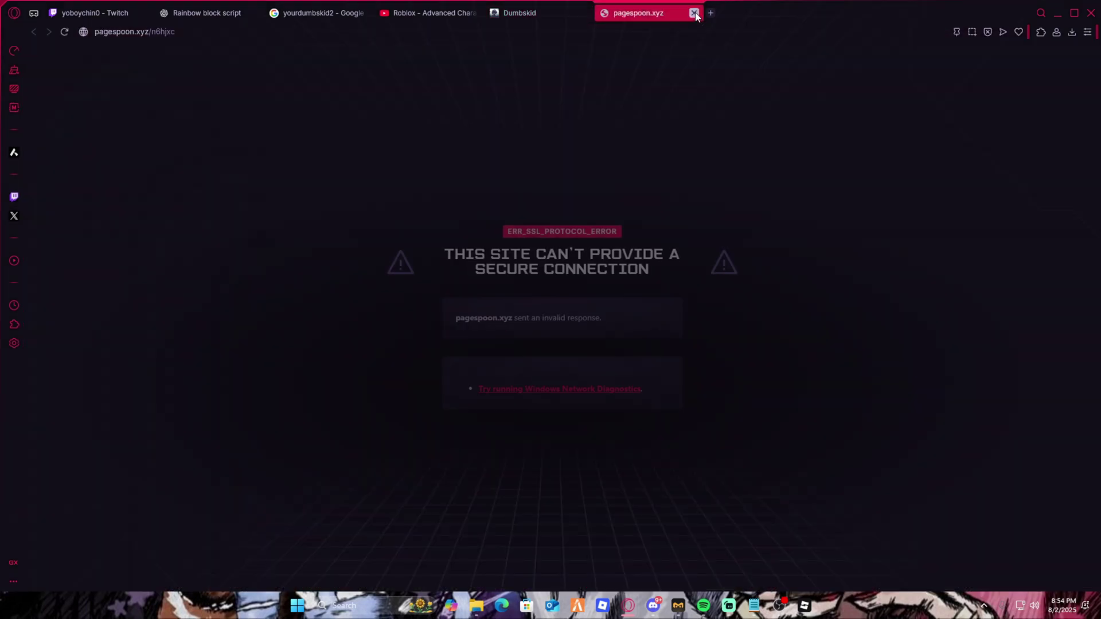
left_click(695, 13)
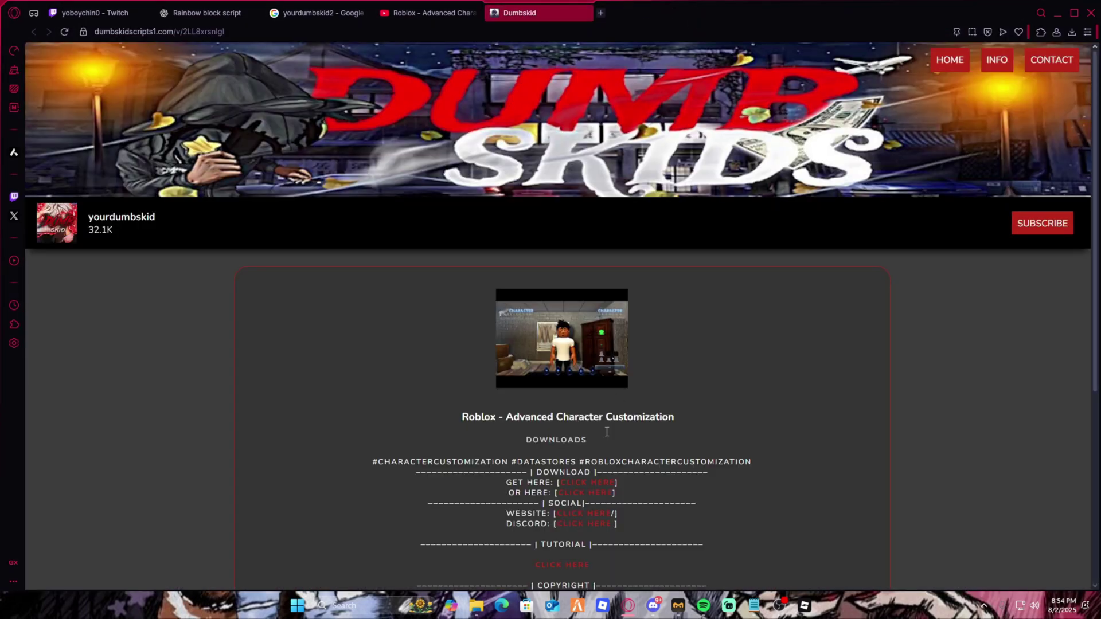
left_click(587, 482)
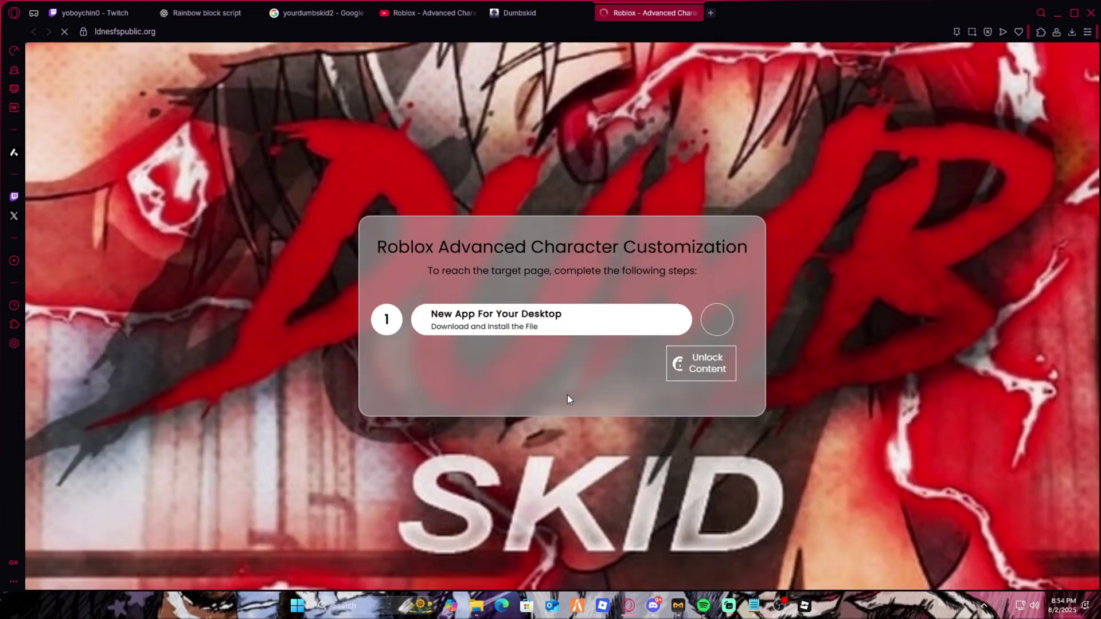
Attempt the unlock step repeatedly, give up, and return to the Rainbow block script chat.
left_click(693, 321)
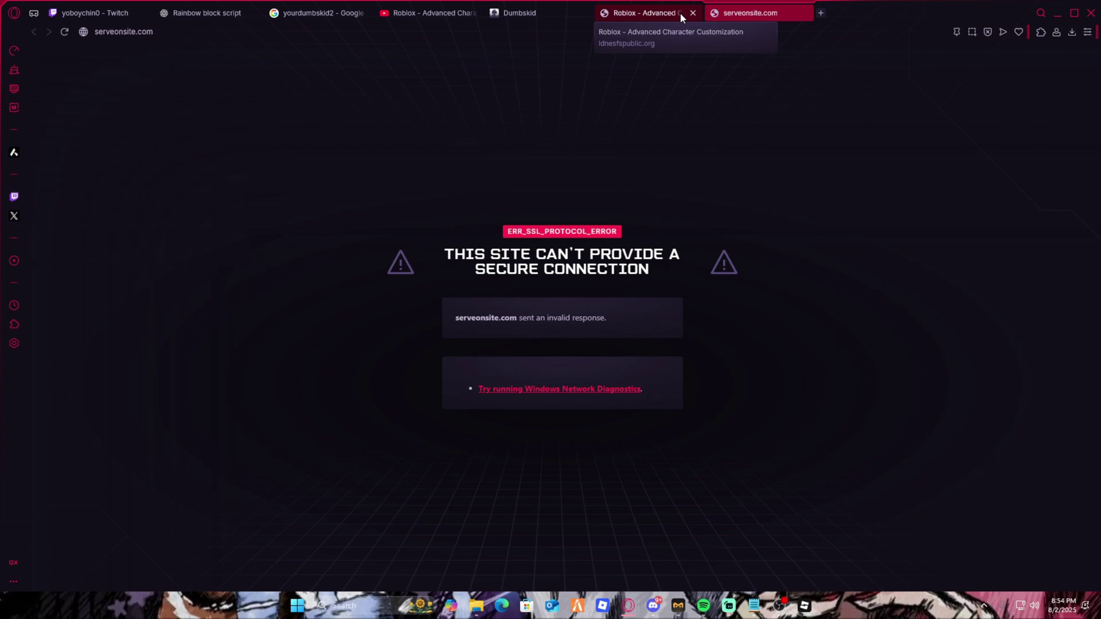
left_click(681, 13)
left_click(712, 320)
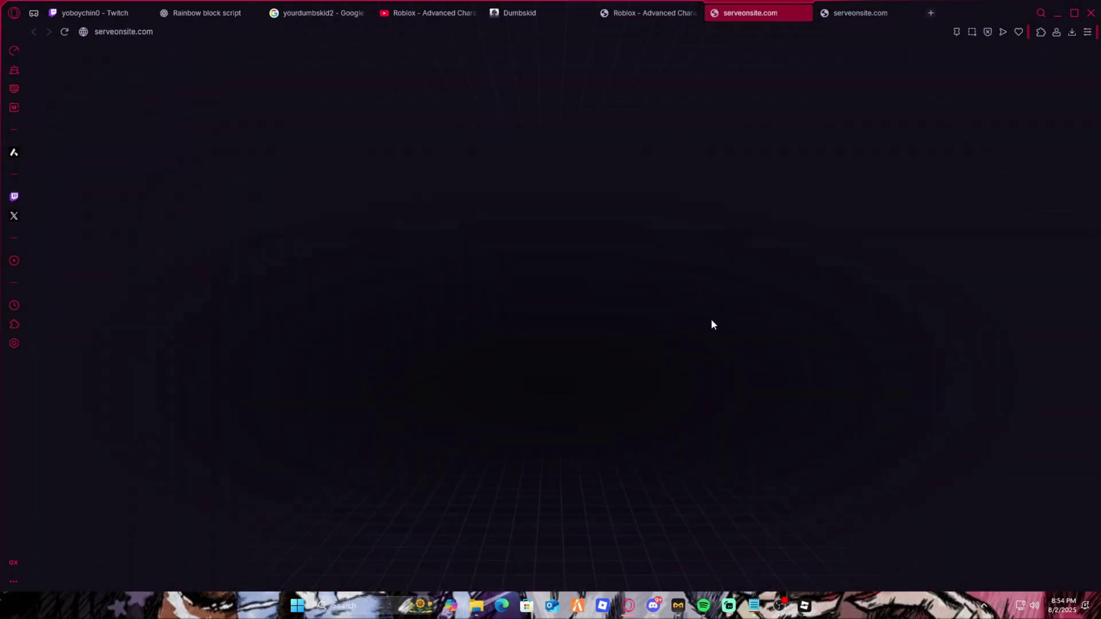
left_click(646, 15)
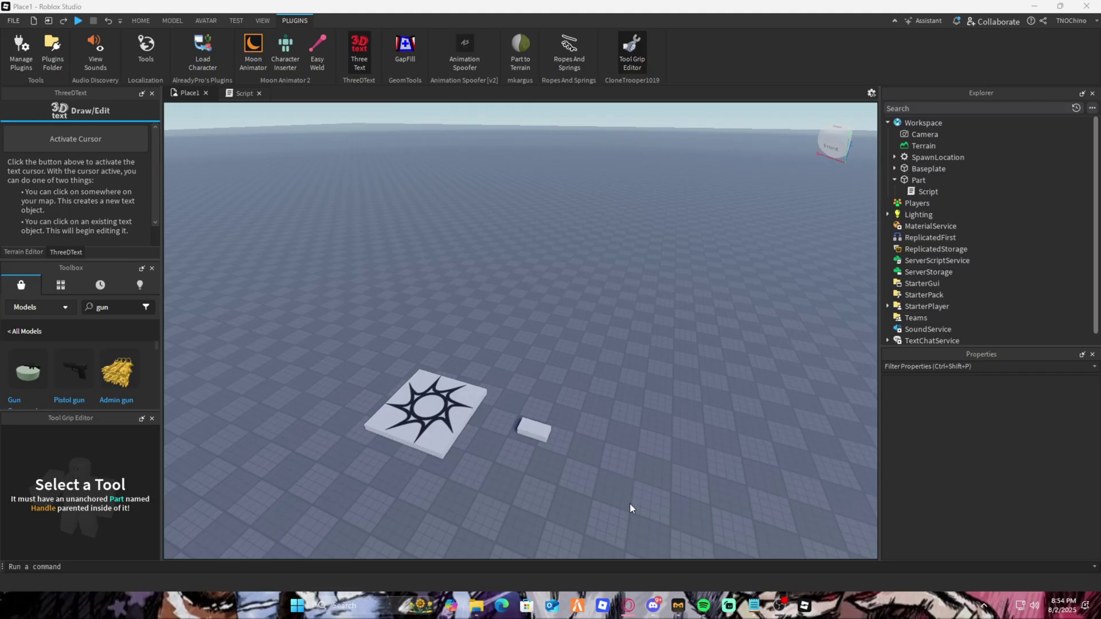
mouse_move(629, 605)
left_click(716, 554)
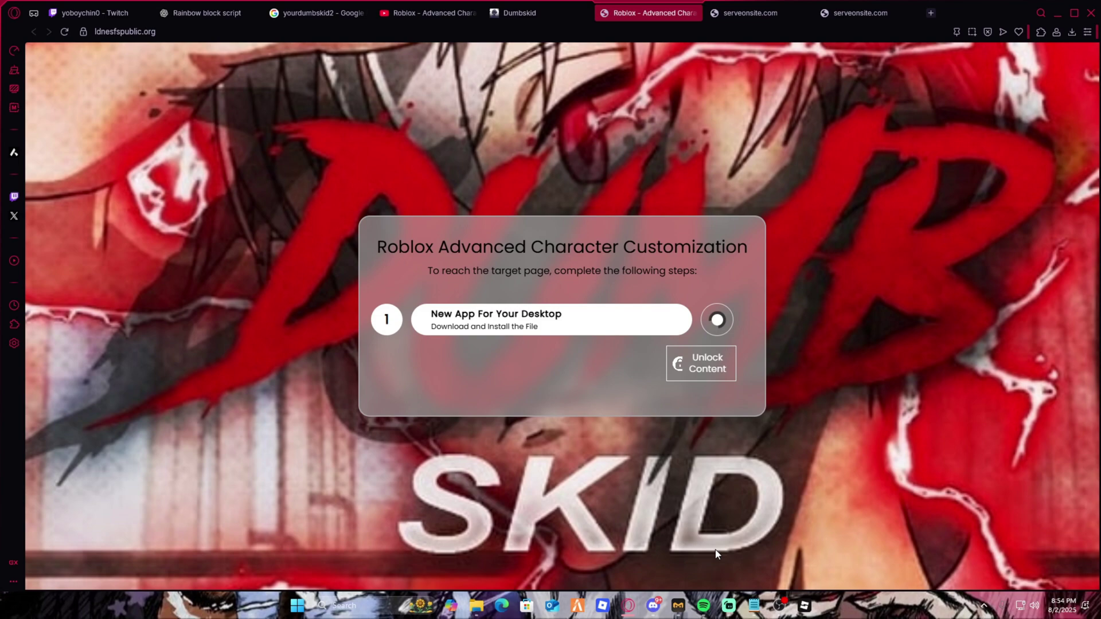
left_click(203, 18)
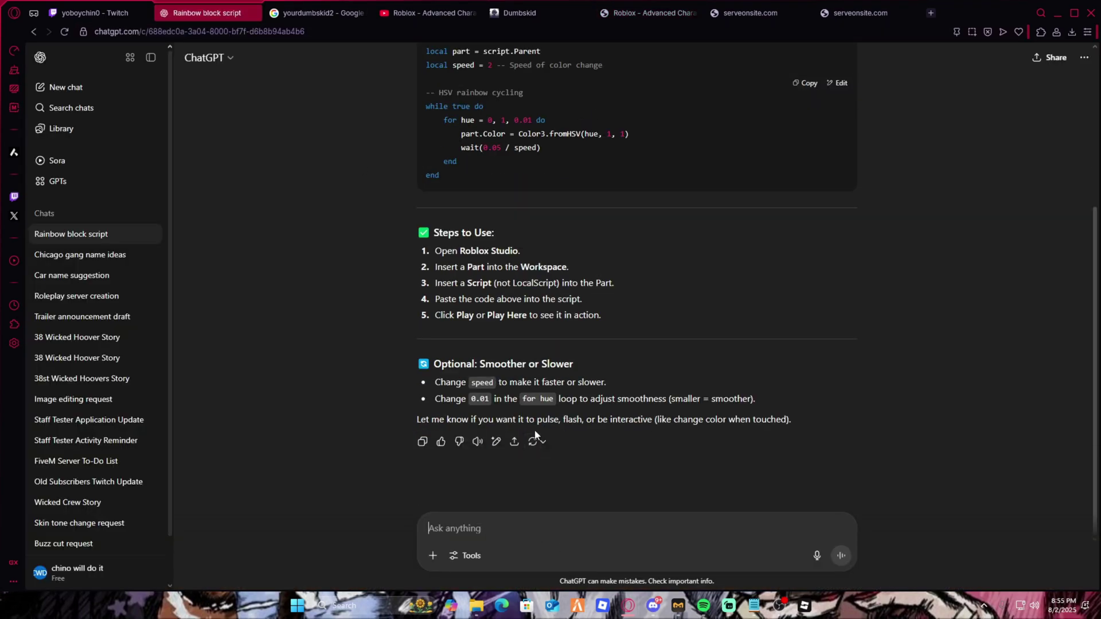
type("can you make me a sprint scri")
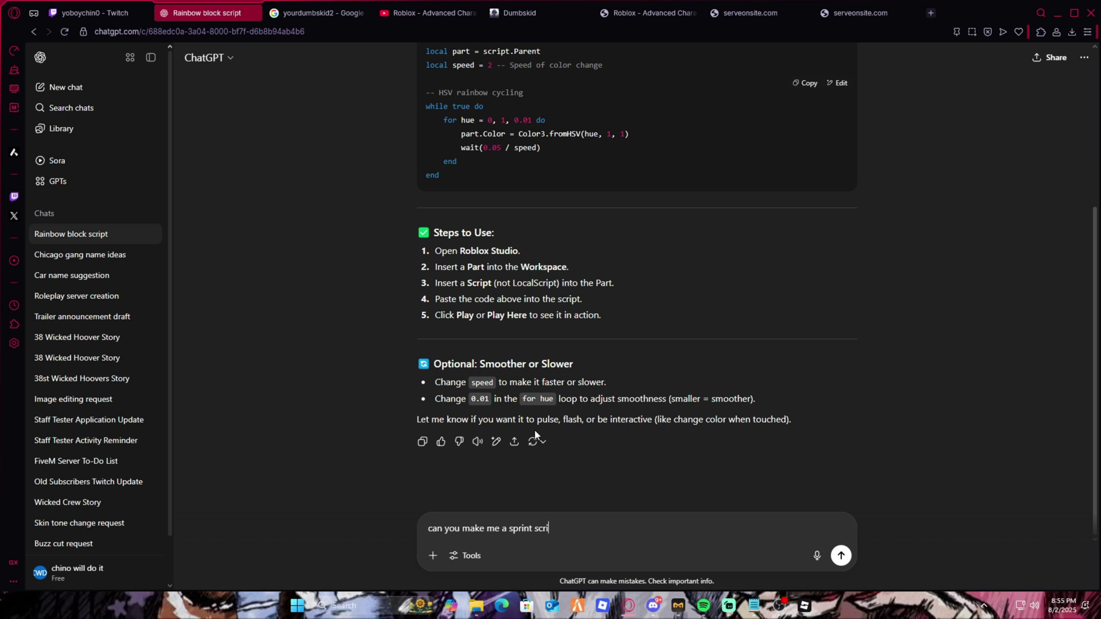
type("pt")
Send 'can you make me a sprint script', note the StarterPlayerScripts location, and copy the Shift sprint code.
key("Return")
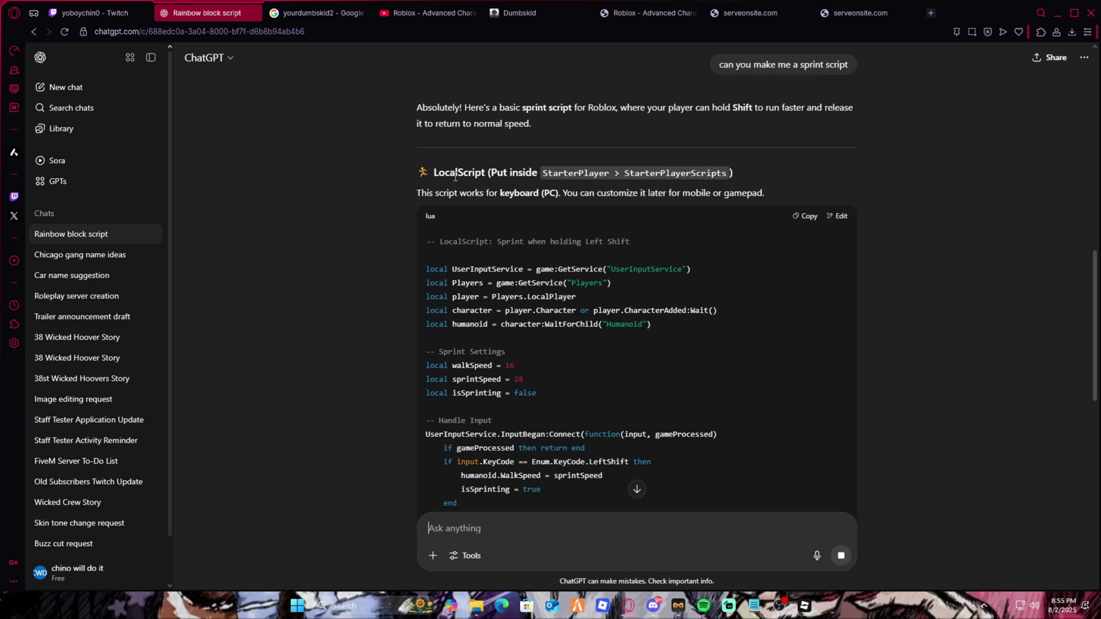
left_click_drag(433, 173, 619, 185)
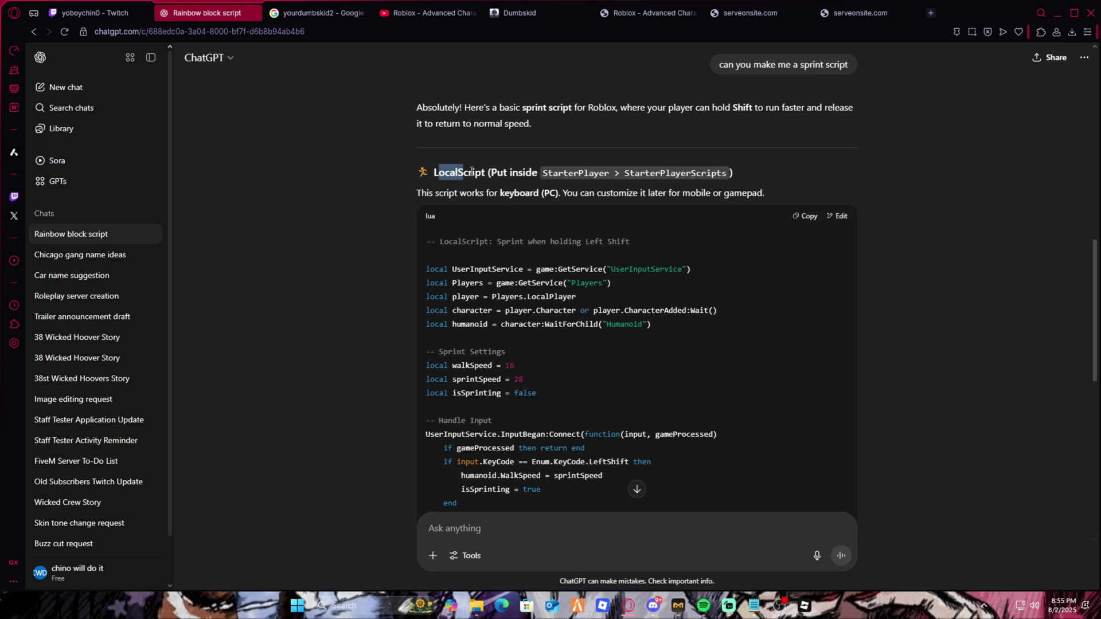
left_click(619, 185)
left_click_drag(542, 178, 728, 177)
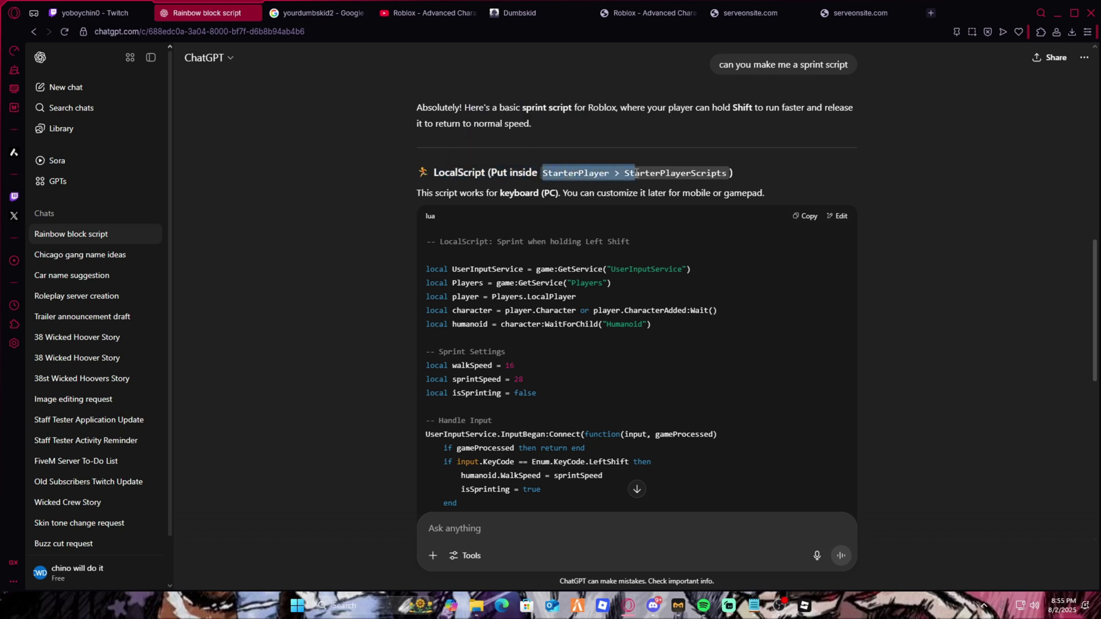
scroll(731, 184, "down", 1)
left_click(802, 163)
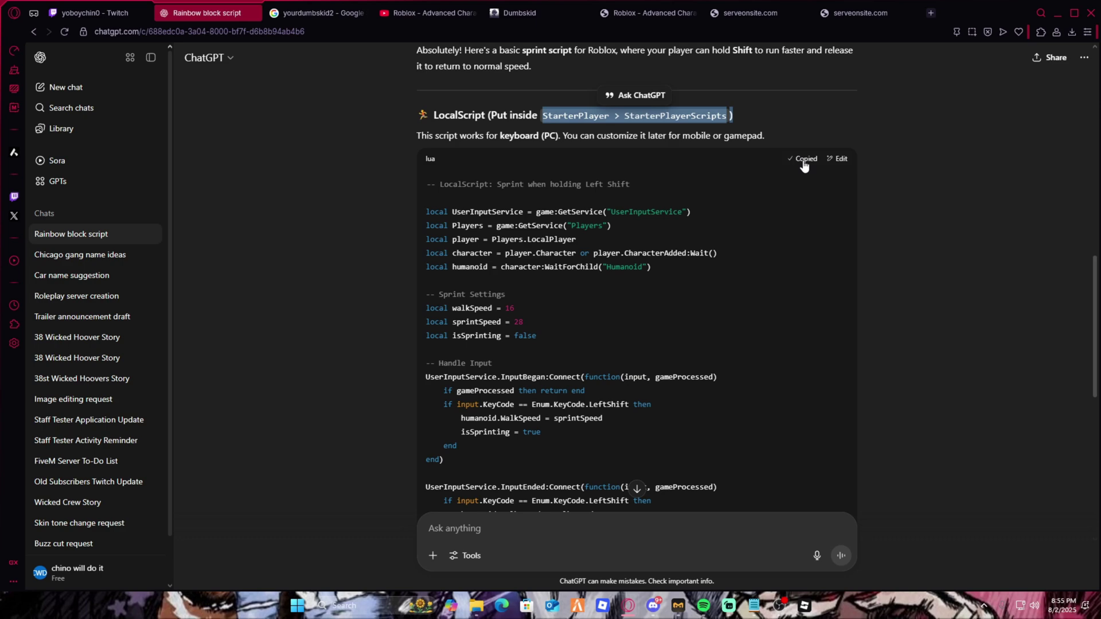
scroll(637, 238, "down", 3)
scroll(633, 249, "down", 1)
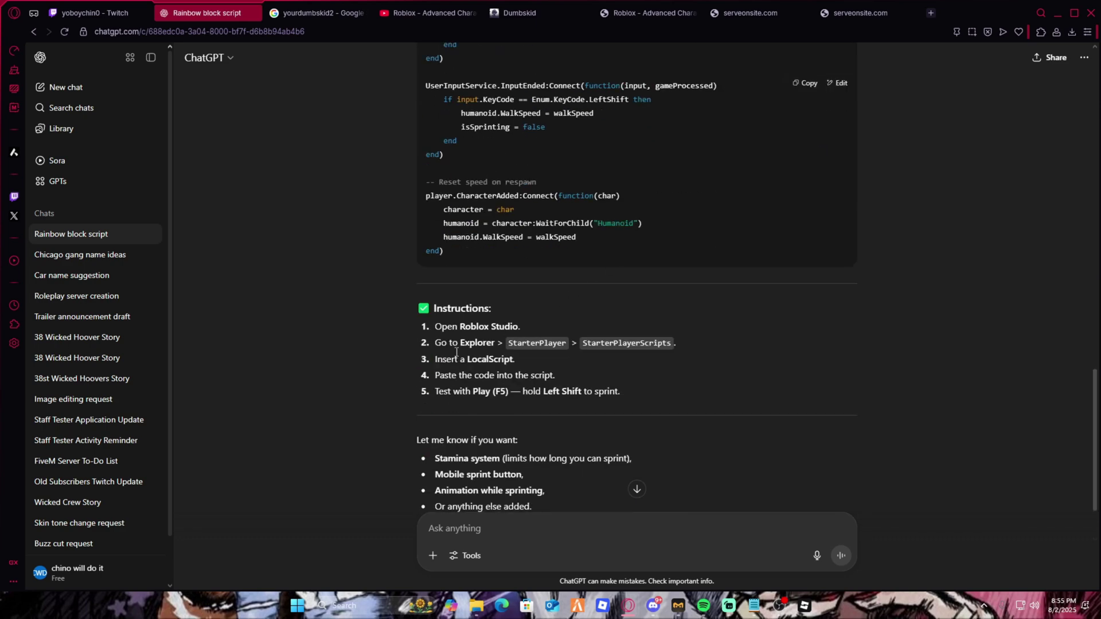
Re-read the setup instructions pointing to a LocalScript in StarterPlayerScripts.
left_click_drag(509, 342, 671, 343)
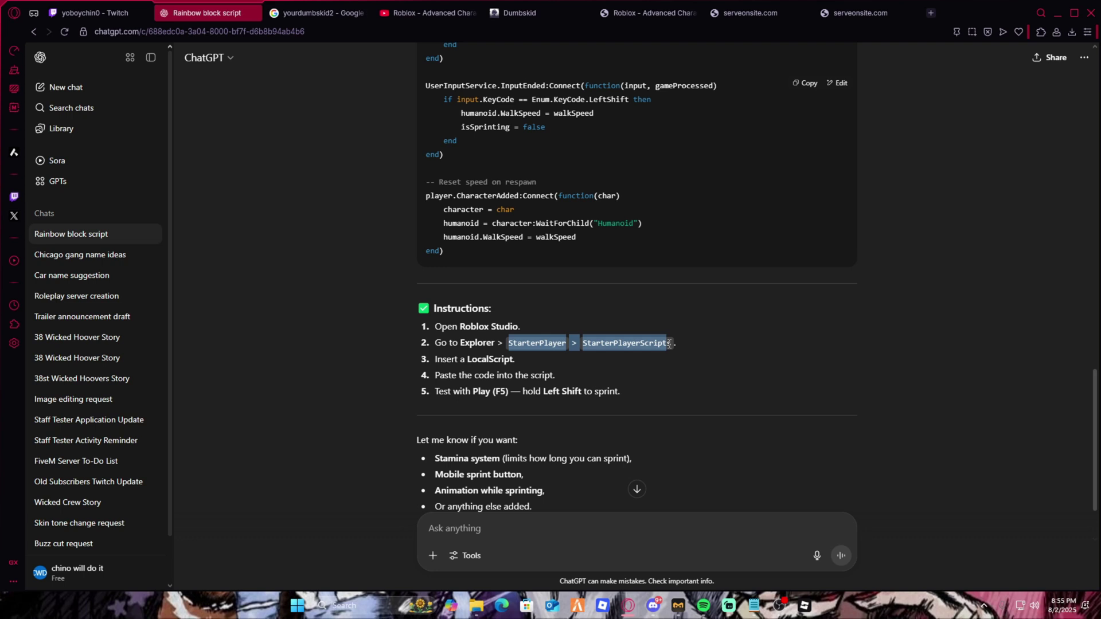
double_click(489, 359)
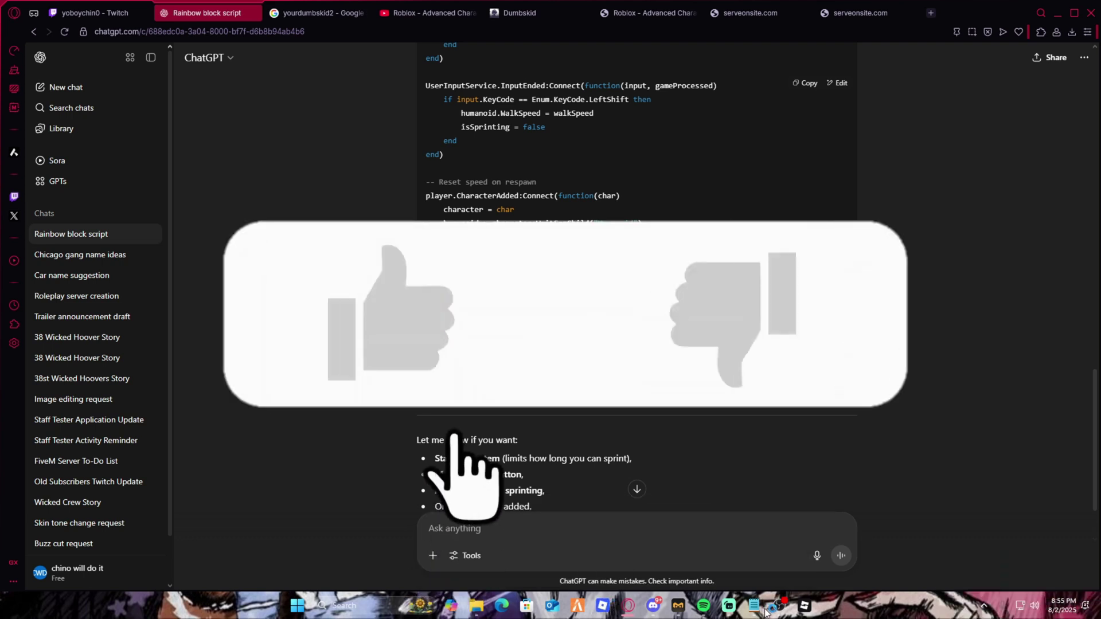
In Roblox Studio, add a LocalScript under StarterPlayer > StarterPlayerScripts.
left_click(801, 611)
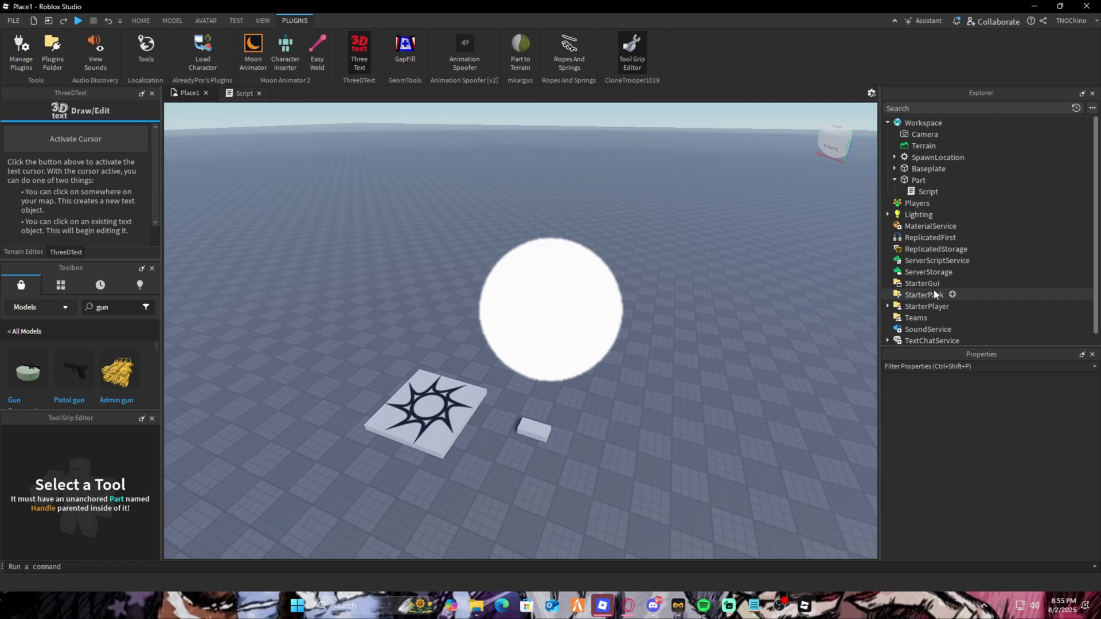
left_click(890, 294)
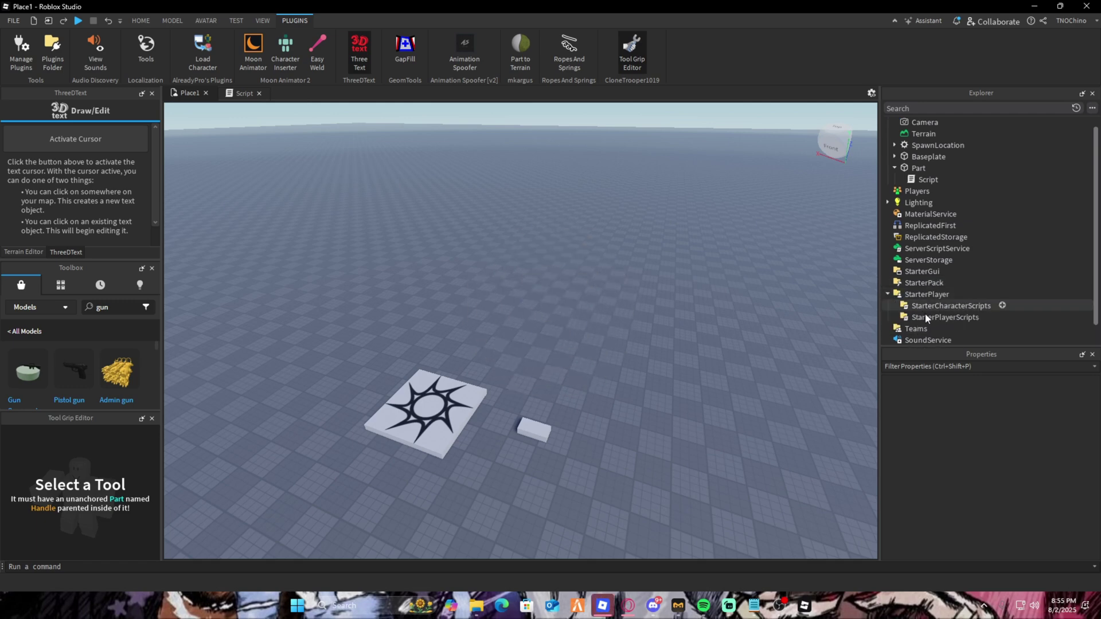
left_click(989, 317)
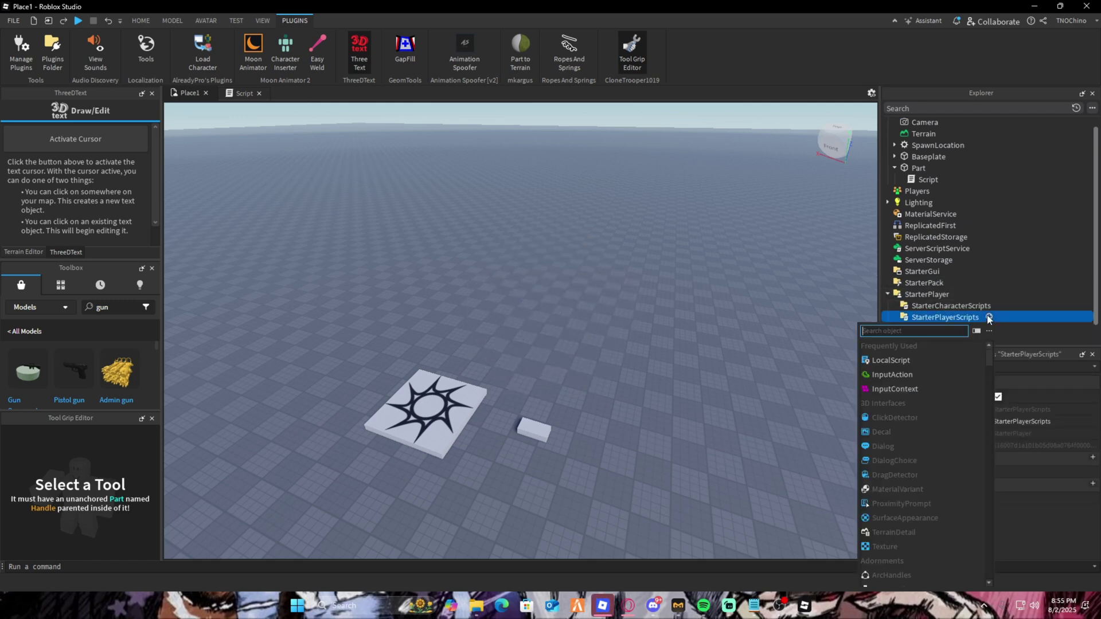
left_click(922, 363)
Replace the LocalScript's placeholder with the Shift-to-sprint code and return to the 3D scene.
left_click(498, 223)
key("ctrl+a")
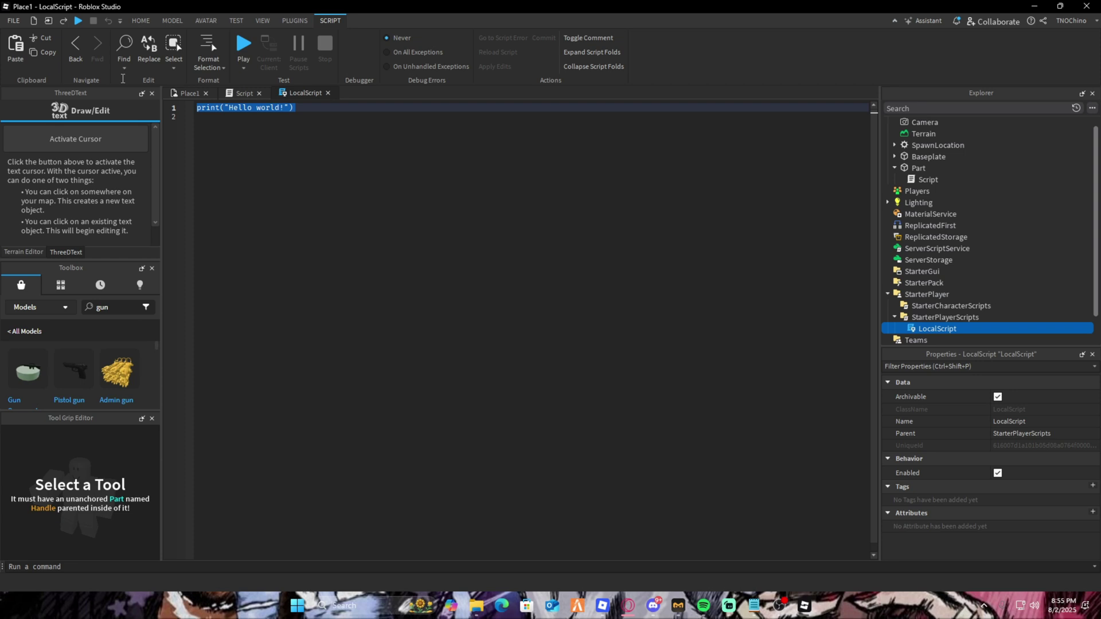
key("ctrl+v")
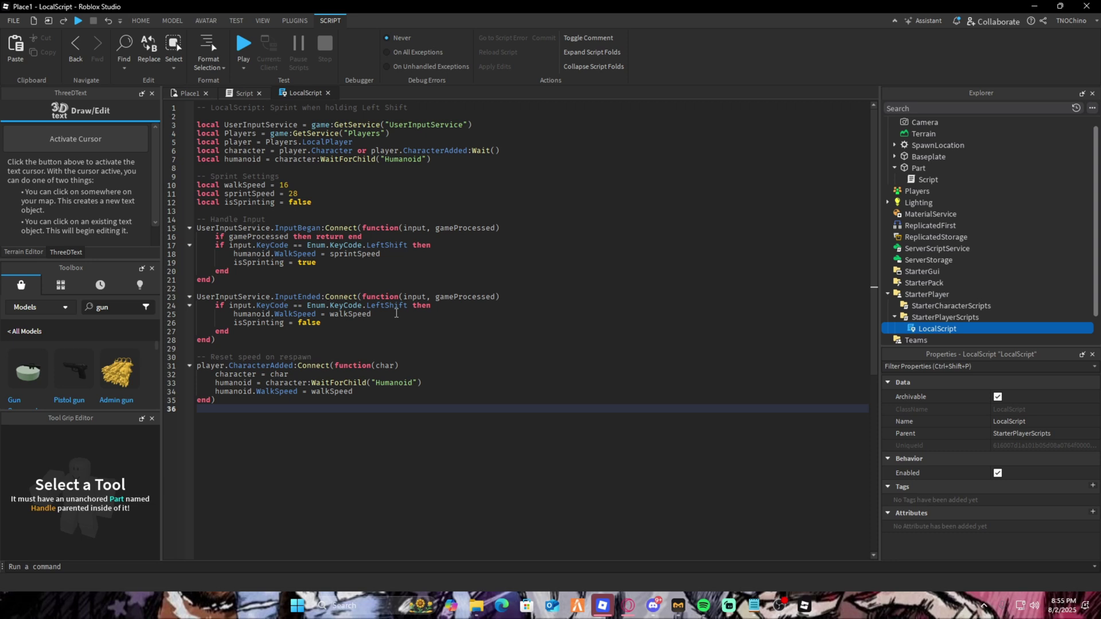
left_click(187, 93)
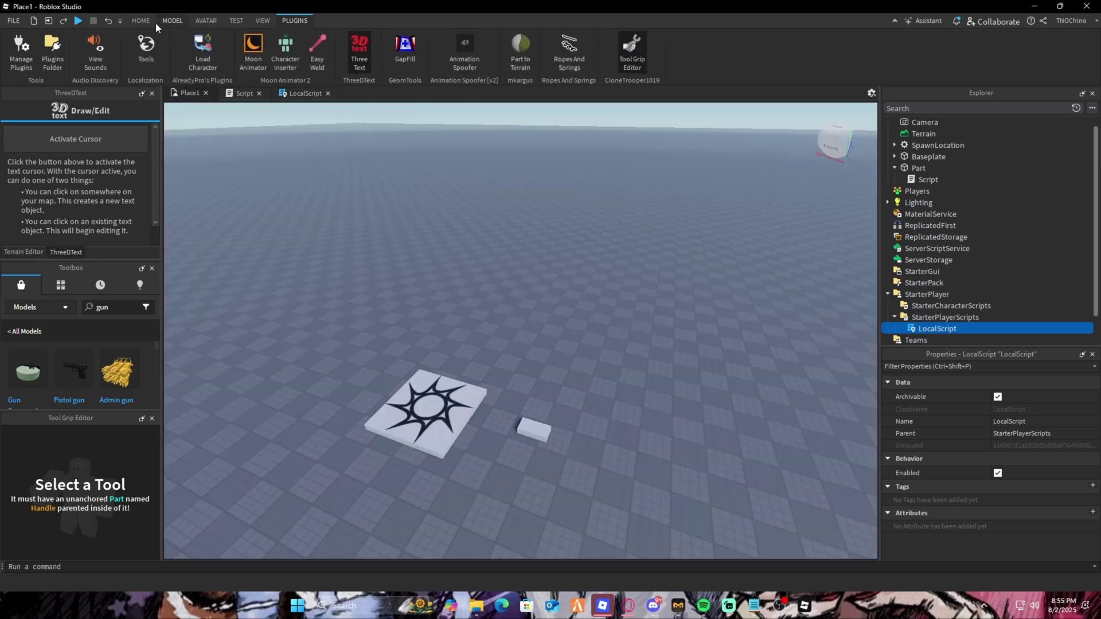
left_click(141, 20)
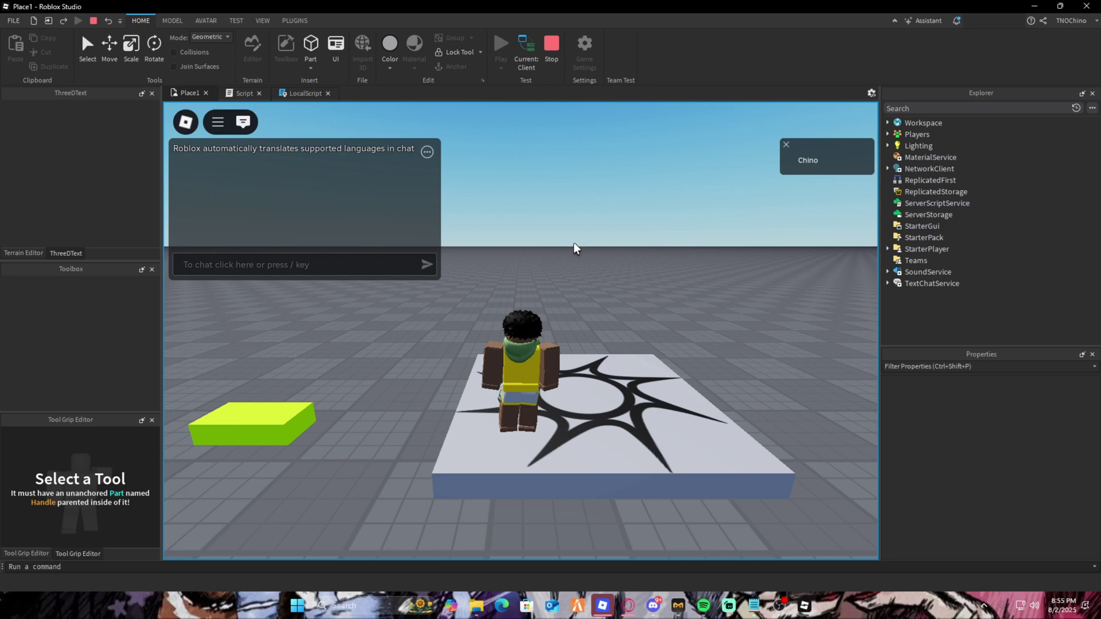
key("w")
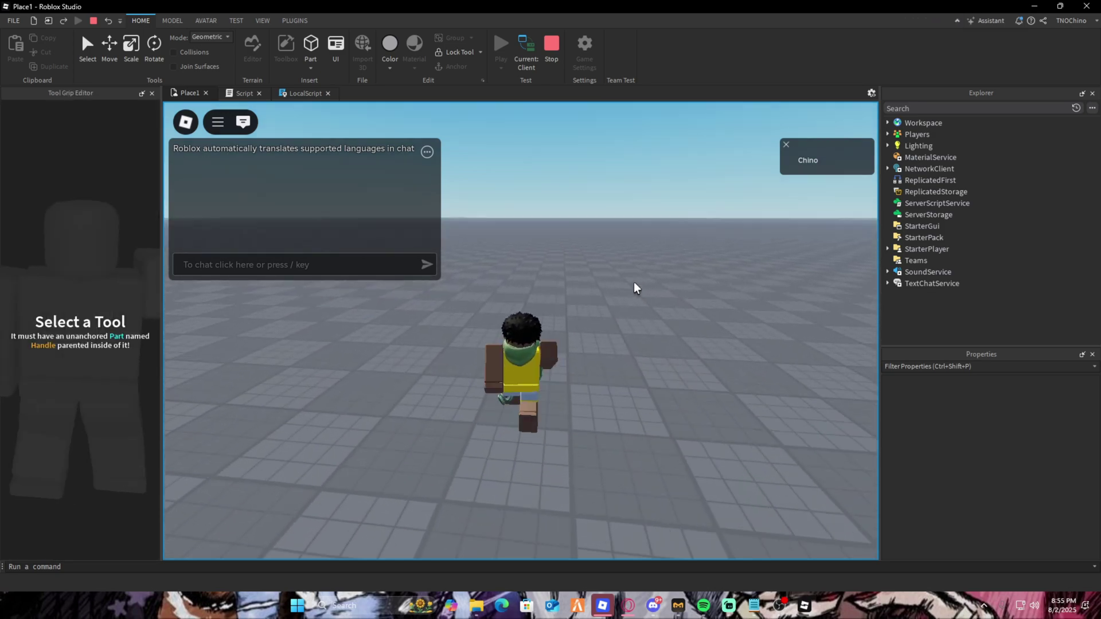
right_click_drag(634, 287, 632, 295)
key("w")
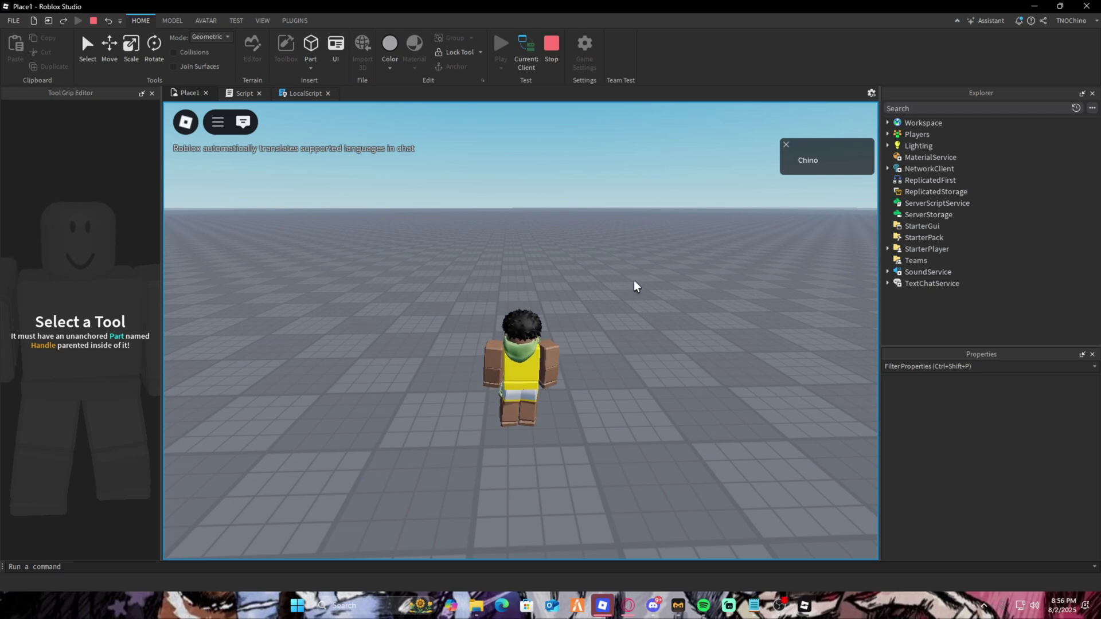
left_click(550, 48)
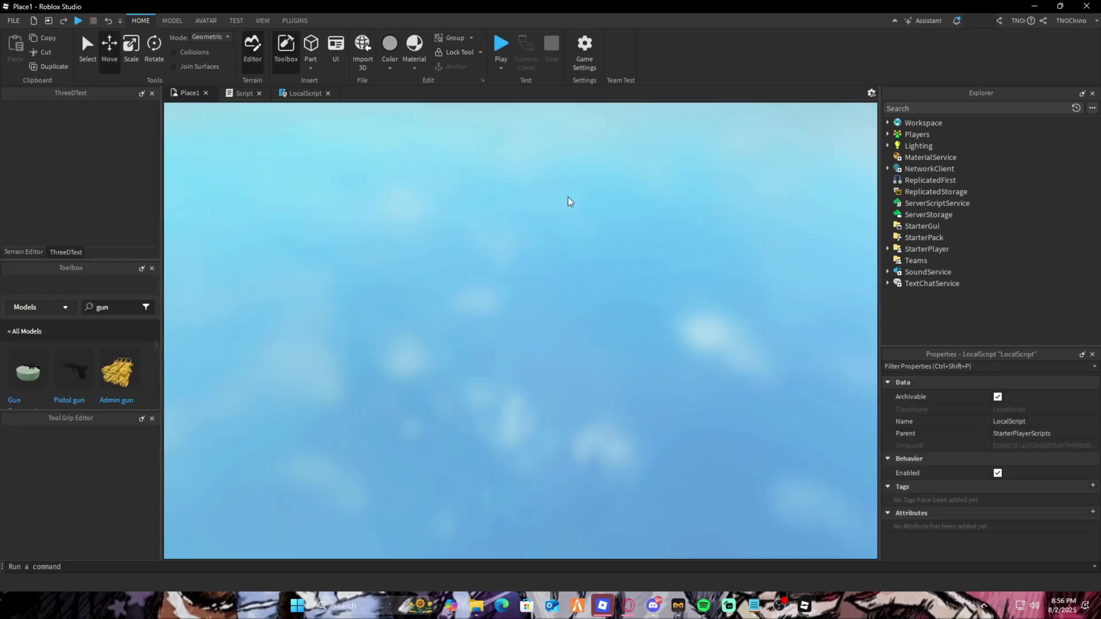